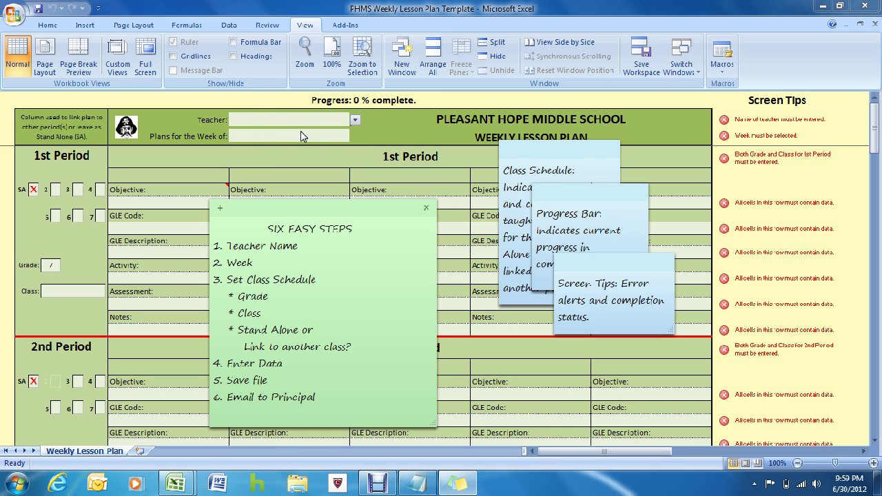
Step: Shift the Six Easy Steps sticky note slightly right and down
{"action": "left_click", "coordinate": [281, 139]}
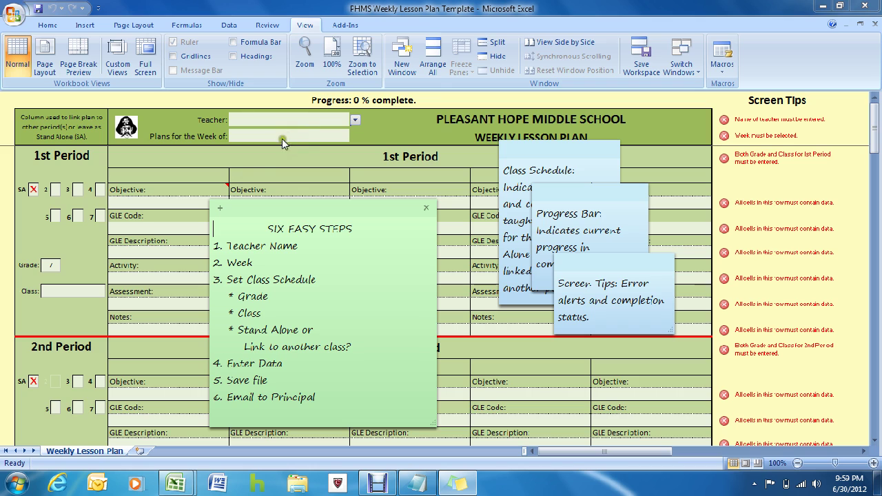
{"action": "left_click", "coordinate": [75, 238]}
{"action": "left_click", "coordinate": [267, 381]}
{"action": "left_click", "coordinate": [349, 213]}
{"action": "left_click_drag", "start_coordinate": [349, 213], "coordinate": [403, 232]}
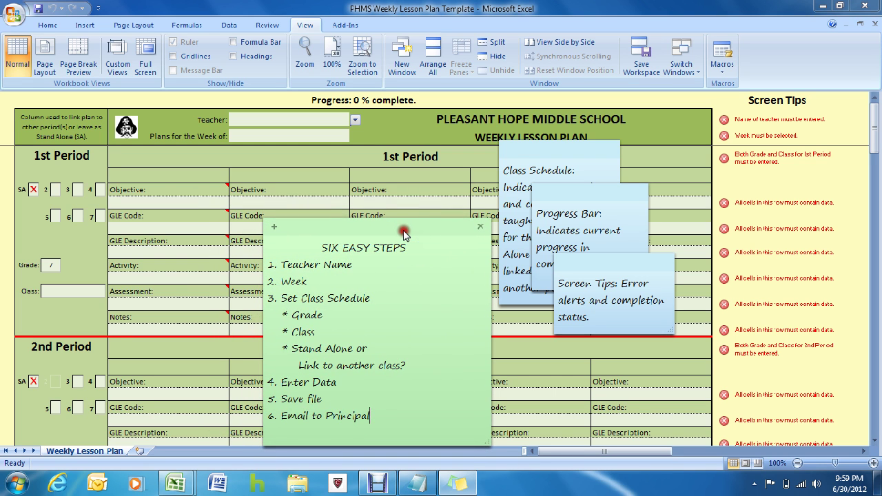
Step: Place the Class Schedule, Progress Bar and Screen Tips notes beside their matching form areas
{"action": "left_click_drag", "start_coordinate": [541, 153], "coordinate": [160, 167]}
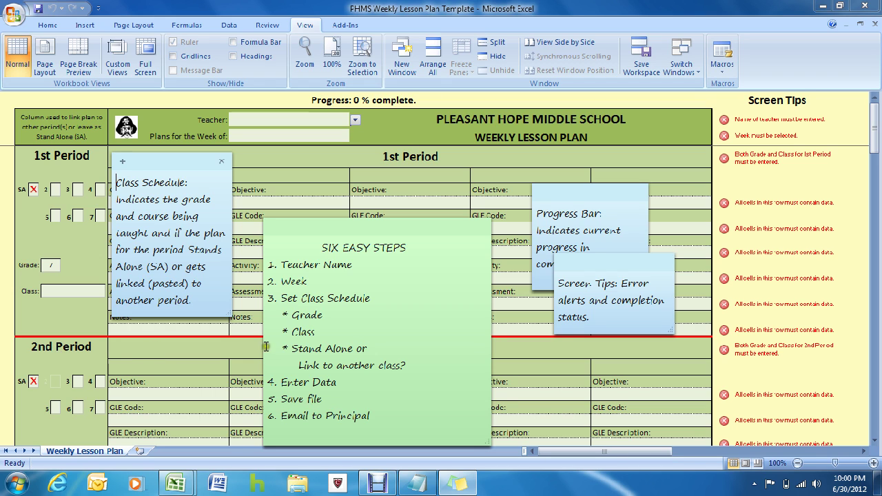
{"action": "left_click_drag", "start_coordinate": [574, 200], "coordinate": [467, 70]}
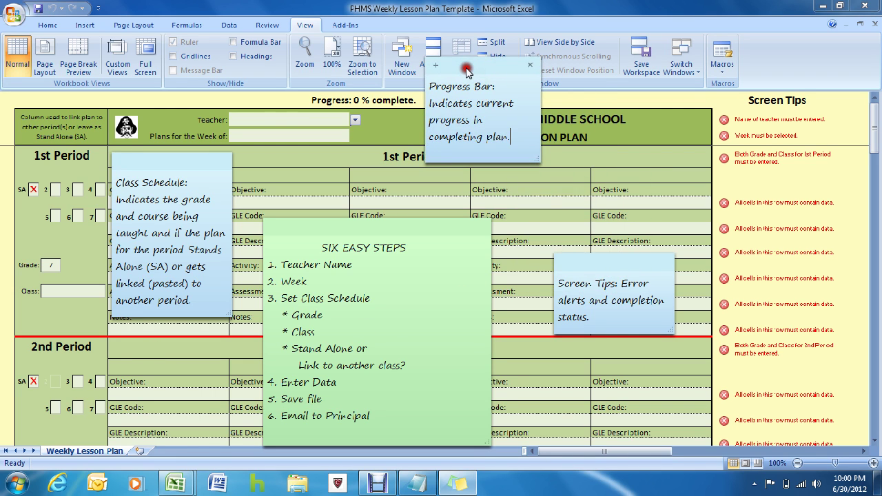
{"action": "left_click", "coordinate": [363, 101]}
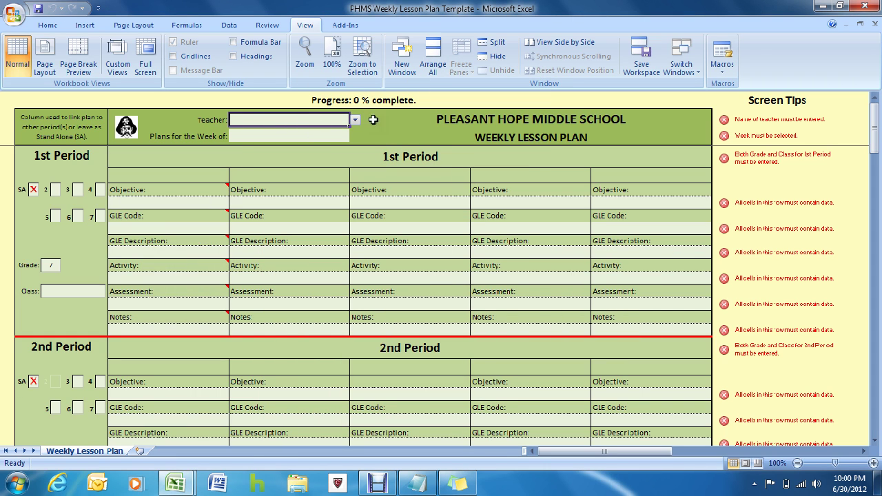
{"action": "left_click", "coordinate": [458, 484]}
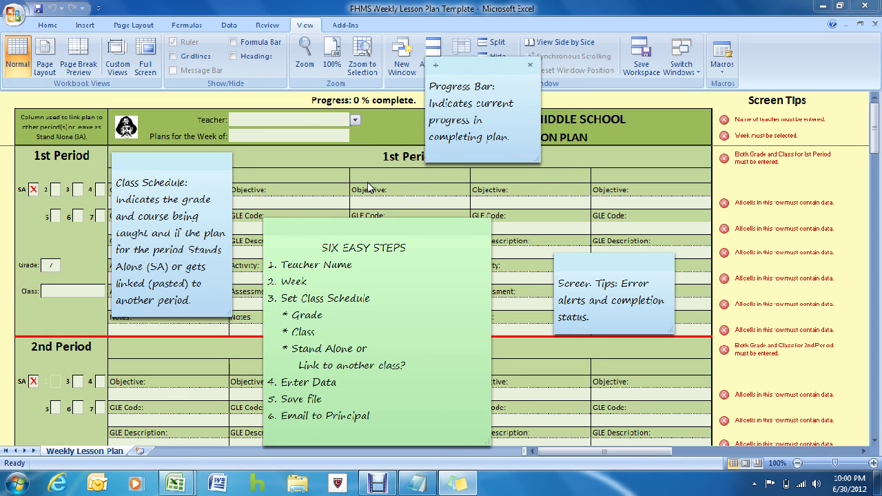
{"action": "left_click_drag", "start_coordinate": [595, 271], "coordinate": [768, 199]}
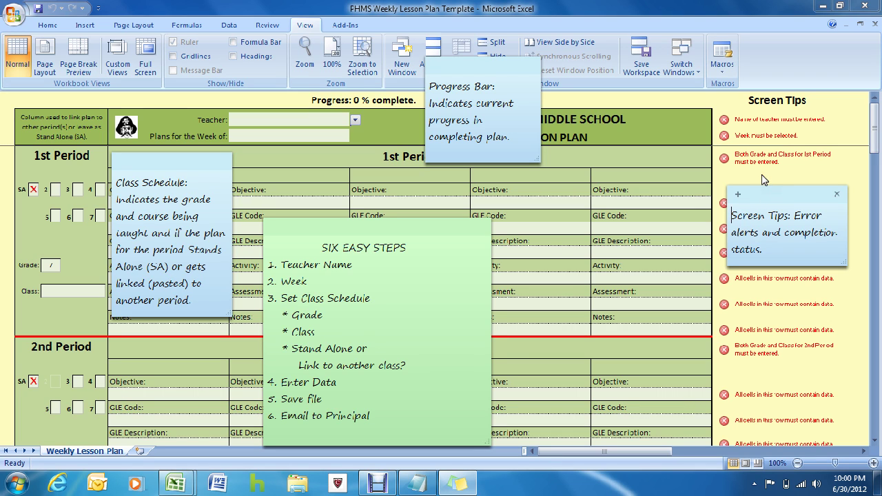
{"action": "left_click_drag", "start_coordinate": [770, 199], "coordinate": [777, 196]}
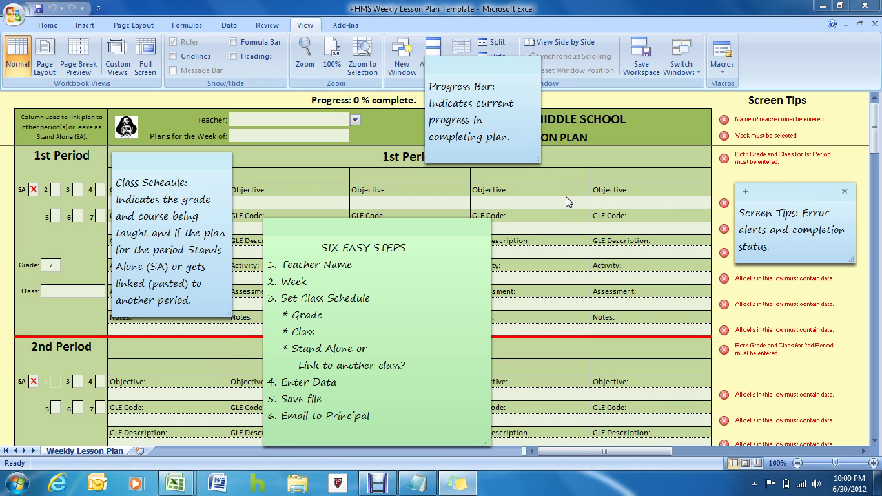
{"action": "key", "text": "alt+Tab"}
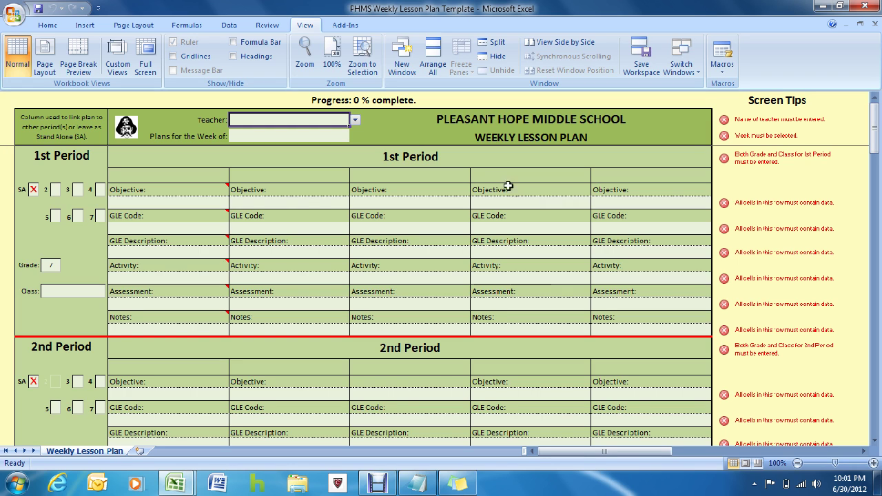
Step: Choose the teacher's name from the Teacher dropdown, bringing progress to 1%
{"action": "left_click", "coordinate": [355, 122]}
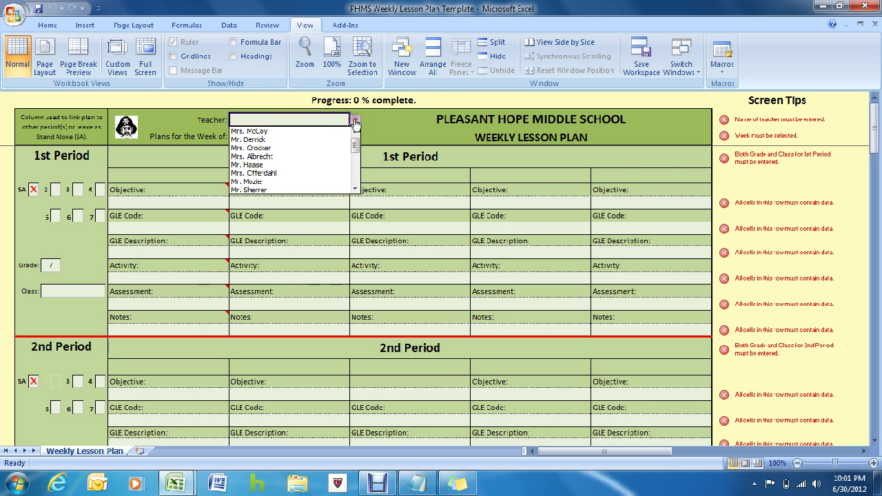
{"action": "left_click", "coordinate": [287, 147]}
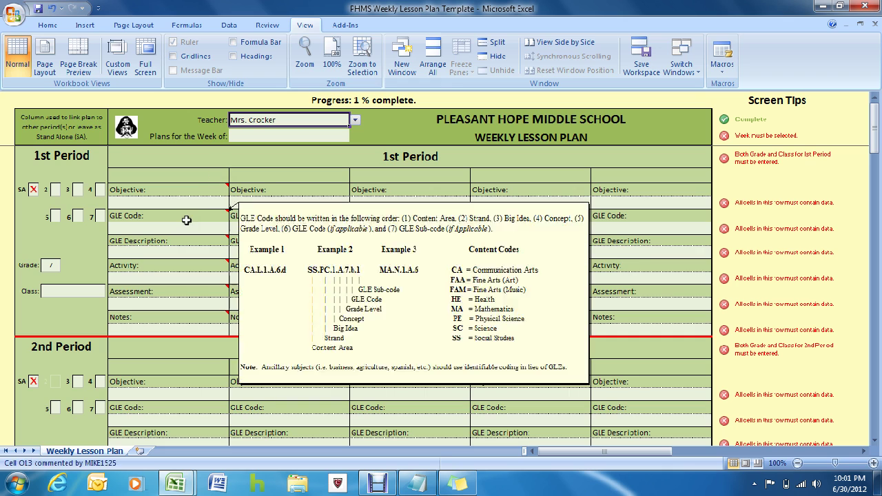
{"action": "left_click", "coordinate": [47, 265]}
Step: Set 1st Period to grade 7, class Choir
{"action": "left_click", "coordinate": [66, 266]}
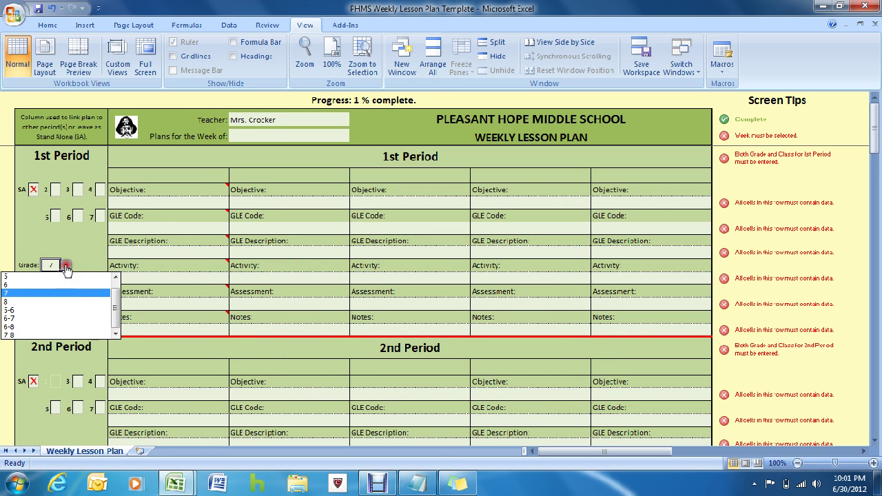
{"action": "left_click", "coordinate": [46, 293]}
{"action": "left_click", "coordinate": [66, 292]}
{"action": "left_click", "coordinate": [110, 291]}
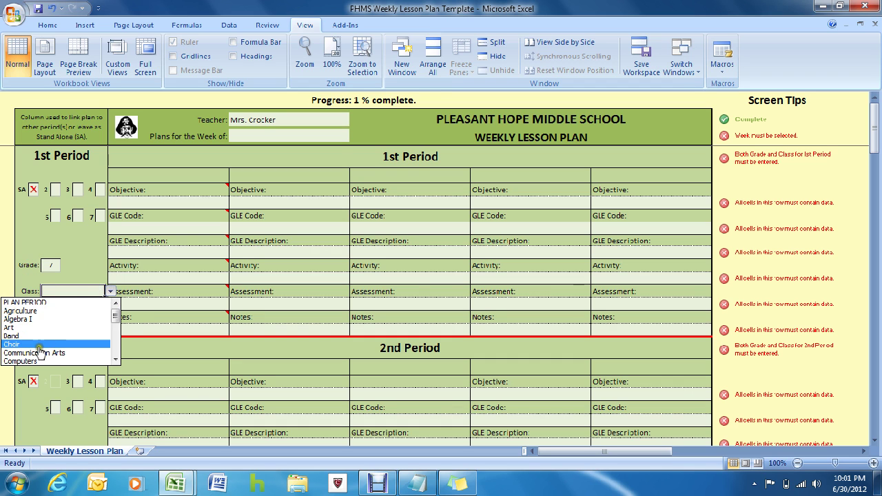
{"action": "left_click", "coordinate": [38, 345]}
{"action": "scroll", "coordinate": [61, 317], "scroll_direction": "down", "scroll_amount": 2}
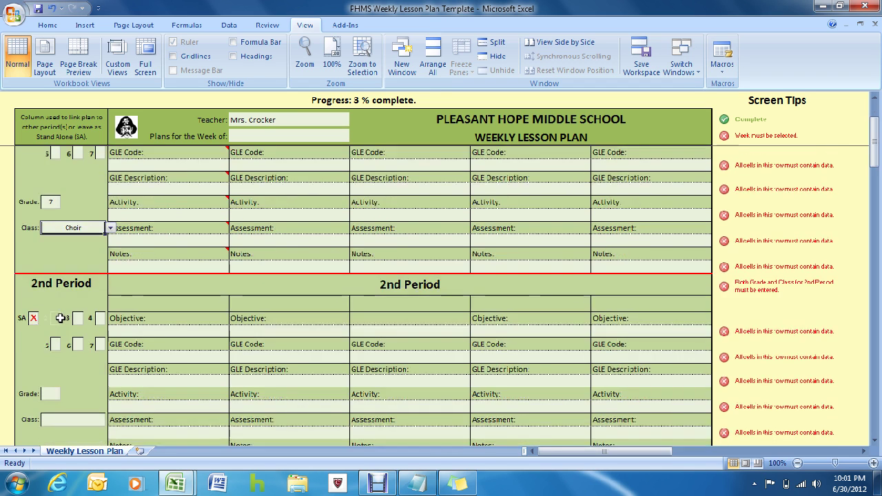
{"action": "scroll", "coordinate": [61, 318], "scroll_direction": "down", "scroll_amount": 1}
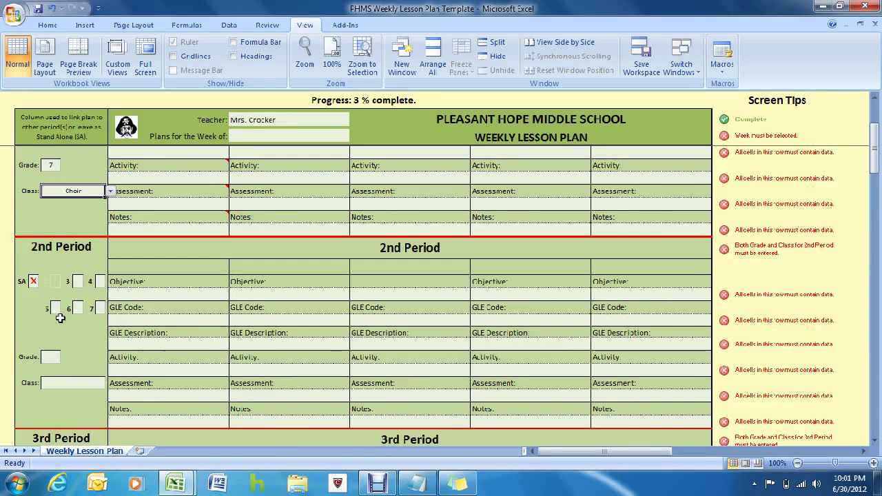
Step: Set 2nd Period to grade 7, class Choir
{"action": "left_click", "coordinate": [50, 357]}
{"action": "left_click", "coordinate": [65, 357]}
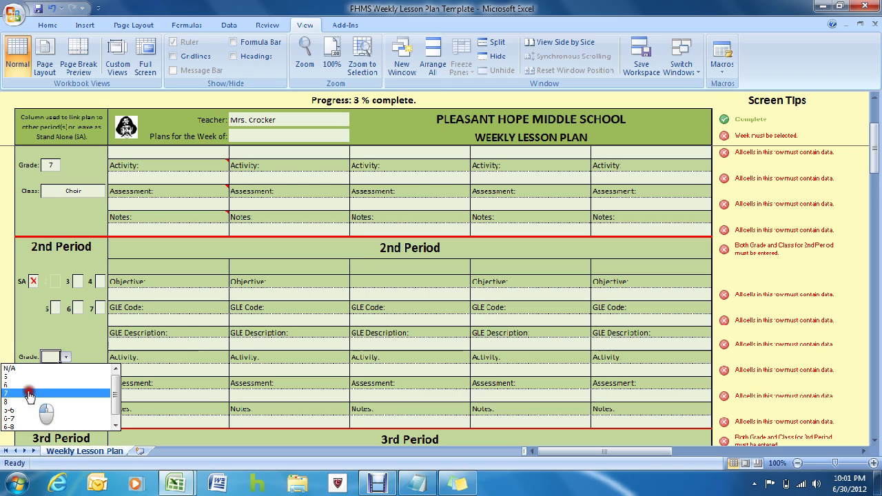
{"action": "left_click", "coordinate": [37, 393]}
{"action": "left_click", "coordinate": [73, 383]}
{"action": "left_click", "coordinate": [111, 384]}
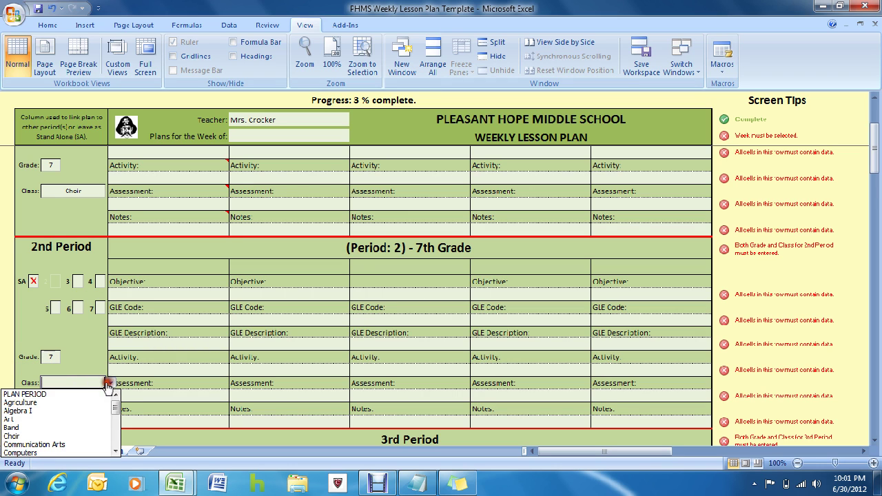
{"action": "left_click", "coordinate": [28, 436]}
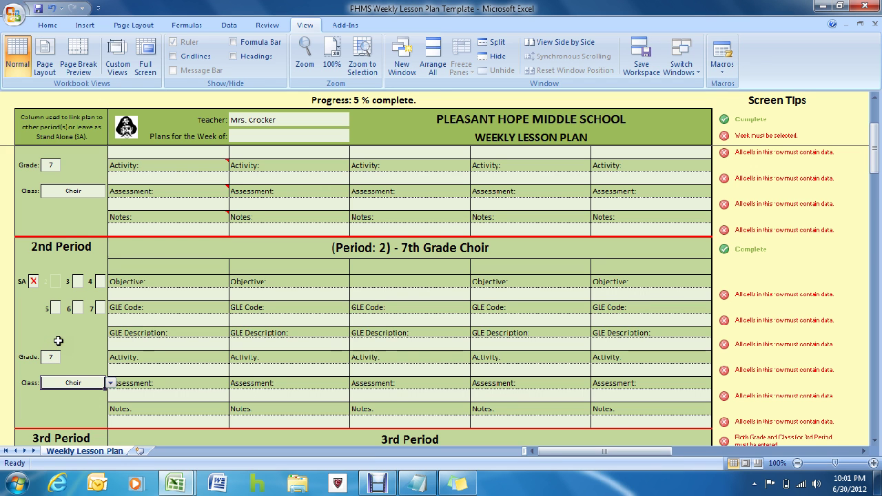
{"action": "scroll", "coordinate": [61, 338], "scroll_direction": "down", "scroll_amount": 5}
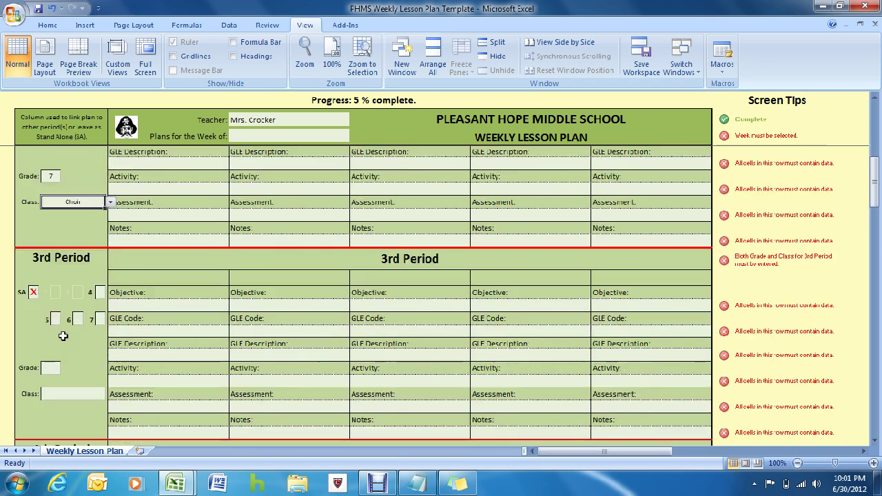
{"action": "scroll", "coordinate": [62, 336], "scroll_direction": "down", "scroll_amount": 1}
Step: Set 3rd Period to grade 8, class Resource (L.A.)
{"action": "left_click", "coordinate": [50, 331]}
{"action": "left_click", "coordinate": [65, 331]}
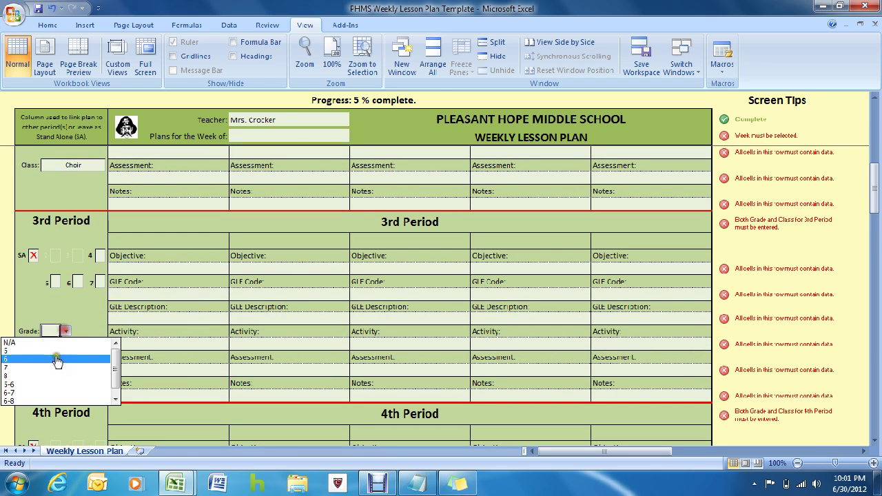
{"action": "left_click", "coordinate": [61, 375]}
{"action": "left_click", "coordinate": [76, 357]}
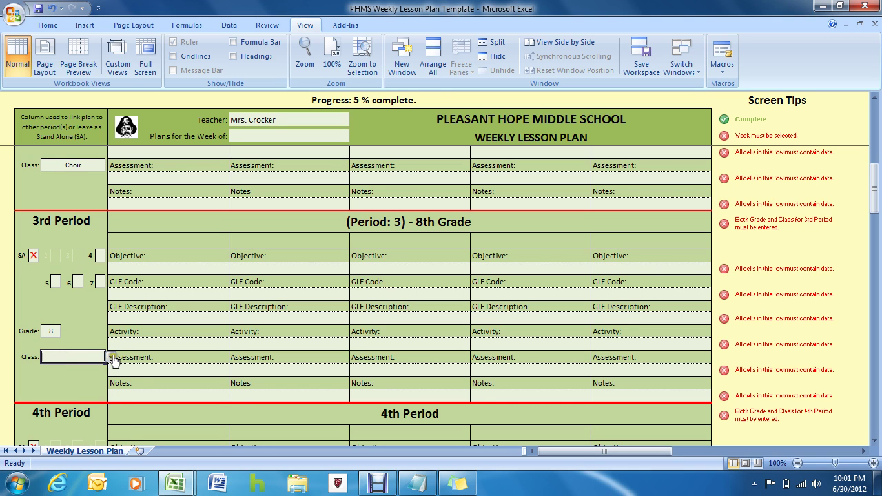
{"action": "left_click", "coordinate": [110, 357]}
{"action": "scroll", "coordinate": [103, 386], "scroll_direction": "down", "scroll_amount": 5}
{"action": "left_click", "coordinate": [77, 400]}
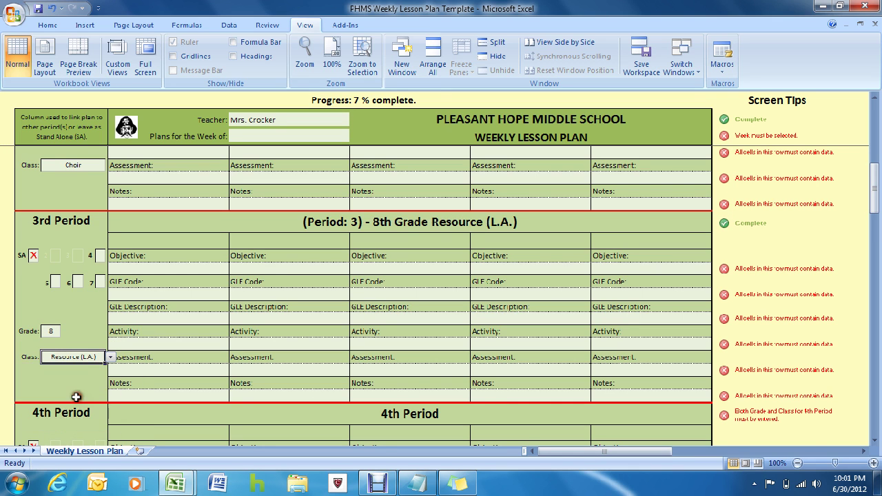
{"action": "scroll", "coordinate": [76, 385], "scroll_direction": "down", "scroll_amount": 5}
Step: Set 4th Period to grade 8, class Band
{"action": "left_click", "coordinate": [47, 348]}
{"action": "left_click", "coordinate": [66, 344]}
{"action": "left_click", "coordinate": [48, 388]}
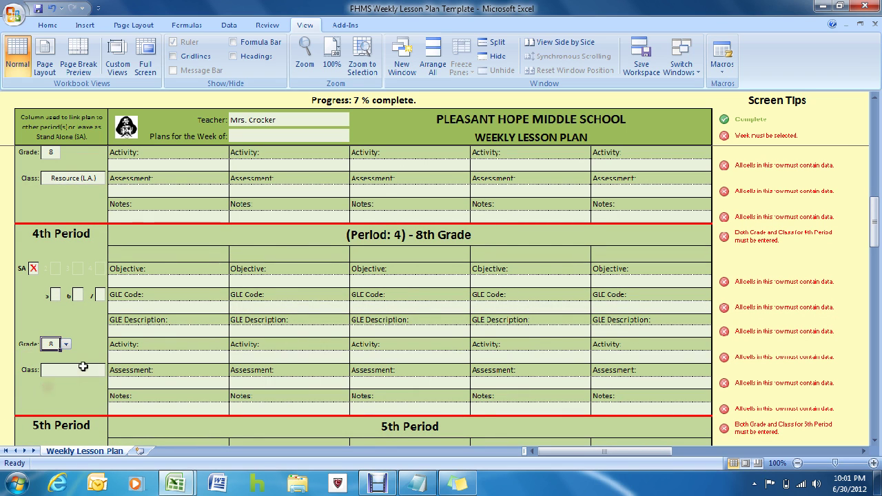
{"action": "left_click", "coordinate": [110, 370]}
{"action": "left_click", "coordinate": [17, 415]}
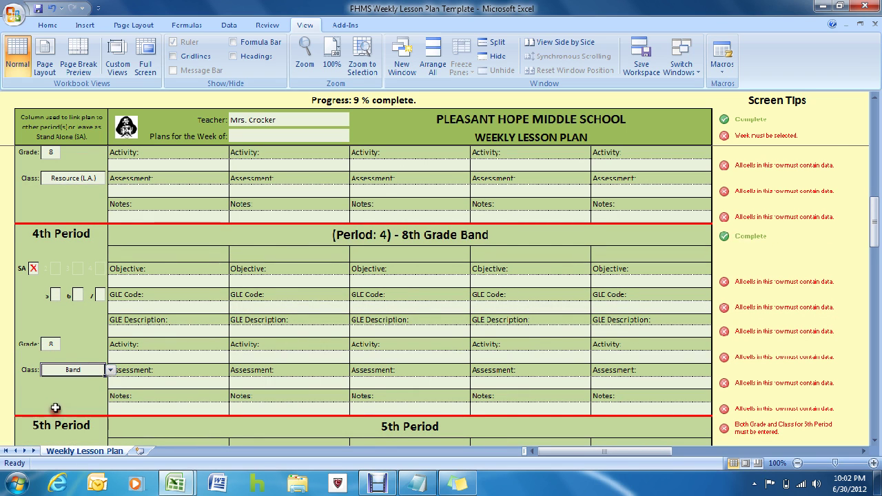
{"action": "scroll", "coordinate": [64, 395], "scroll_direction": "down", "scroll_amount": 2}
{"action": "scroll", "coordinate": [64, 395], "scroll_direction": "down", "scroll_amount": 2}
Step: Set 5th Period to grade 8, class Choir
{"action": "left_click", "coordinate": [56, 393]}
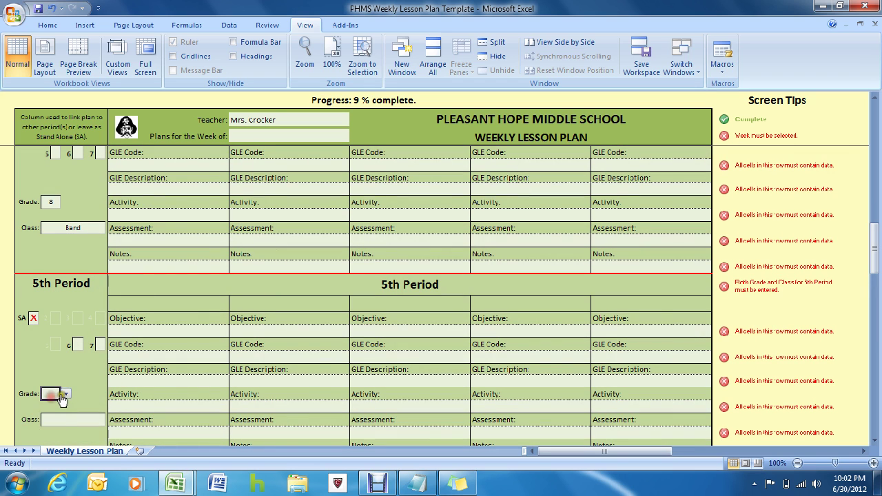
{"action": "left_click", "coordinate": [65, 394]}
{"action": "left_click", "coordinate": [14, 439]}
{"action": "scroll", "coordinate": [27, 406], "scroll_direction": "down", "scroll_amount": 1}
{"action": "left_click", "coordinate": [69, 381]}
{"action": "left_click", "coordinate": [110, 382]}
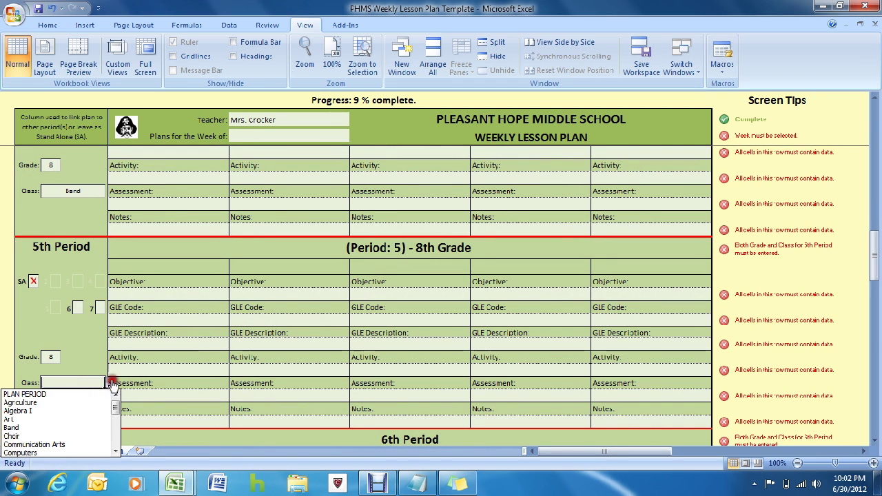
{"action": "left_click", "coordinate": [57, 436]}
{"action": "scroll", "coordinate": [66, 418], "scroll_direction": "down", "scroll_amount": 5}
Step: Set 6th Period to grade 6-7, class Algebra I
{"action": "left_click", "coordinate": [48, 368]}
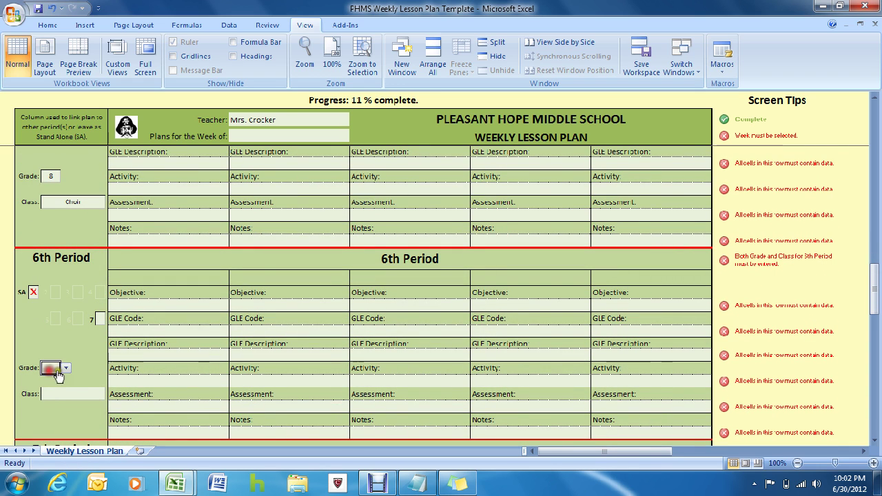
{"action": "left_click", "coordinate": [66, 370]}
{"action": "left_click", "coordinate": [49, 428]}
{"action": "left_click", "coordinate": [76, 397]}
{"action": "left_click", "coordinate": [110, 394]}
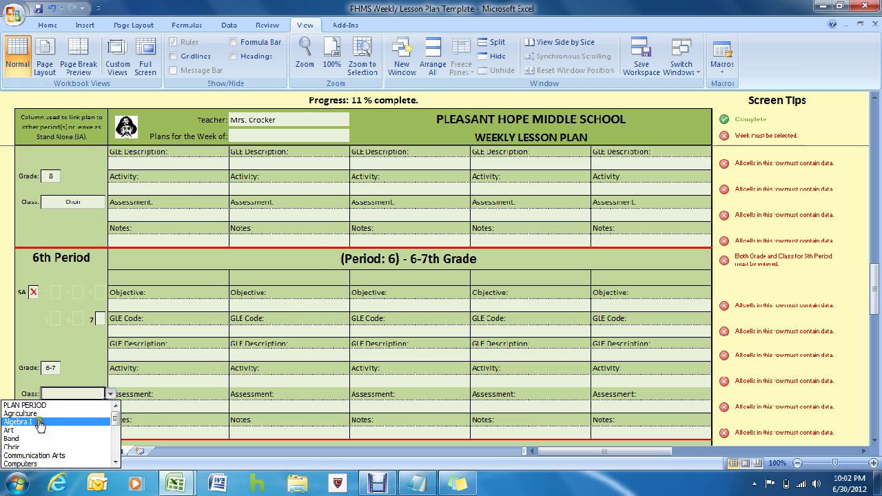
{"action": "left_click", "coordinate": [49, 415]}
{"action": "scroll", "coordinate": [49, 415], "scroll_direction": "down", "scroll_amount": 4}
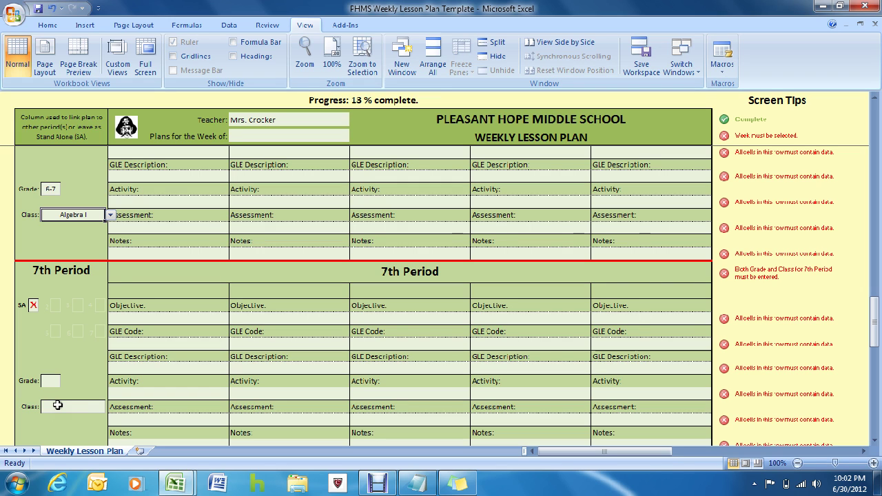
Step: Choose PLAN PERIOD as the 7th Period class
{"action": "left_click", "coordinate": [64, 407]}
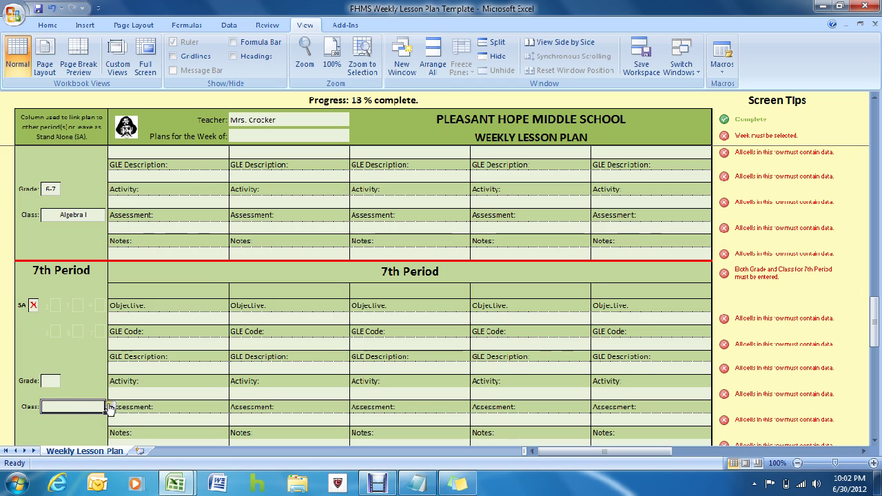
{"action": "left_click", "coordinate": [110, 407]}
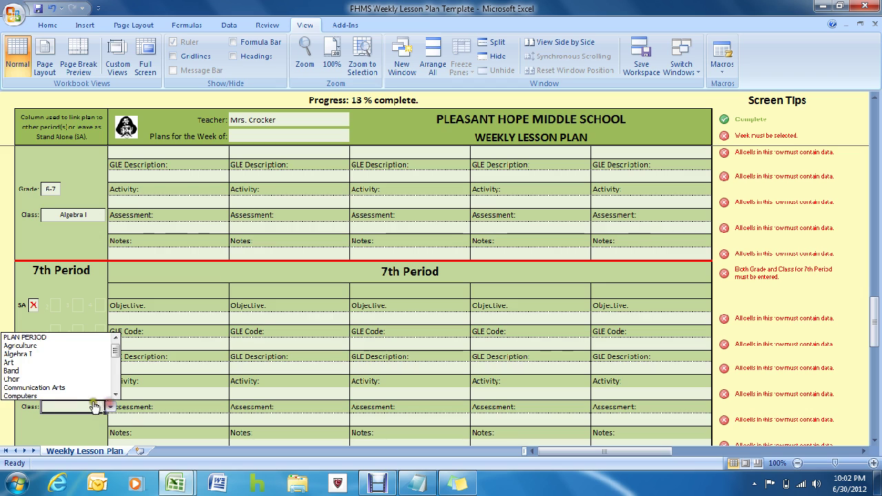
{"action": "left_click", "coordinate": [52, 338]}
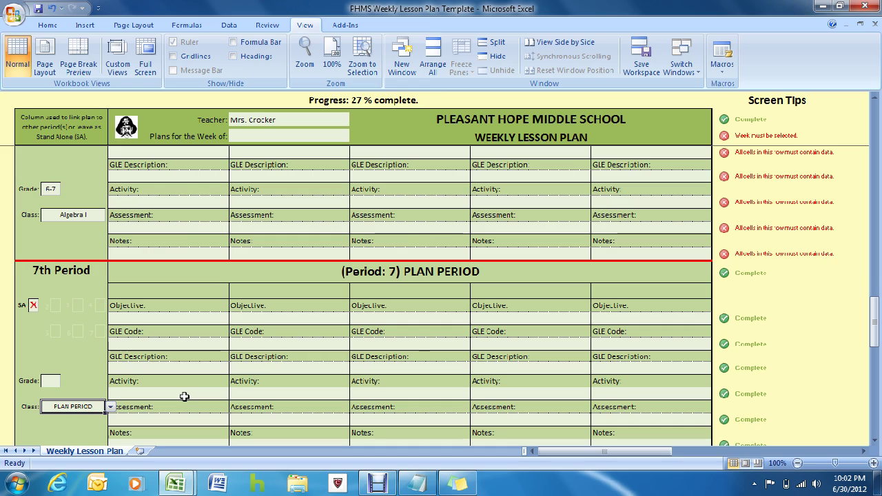
{"action": "left_click_drag", "start_coordinate": [877, 330], "coordinate": [877, 124]}
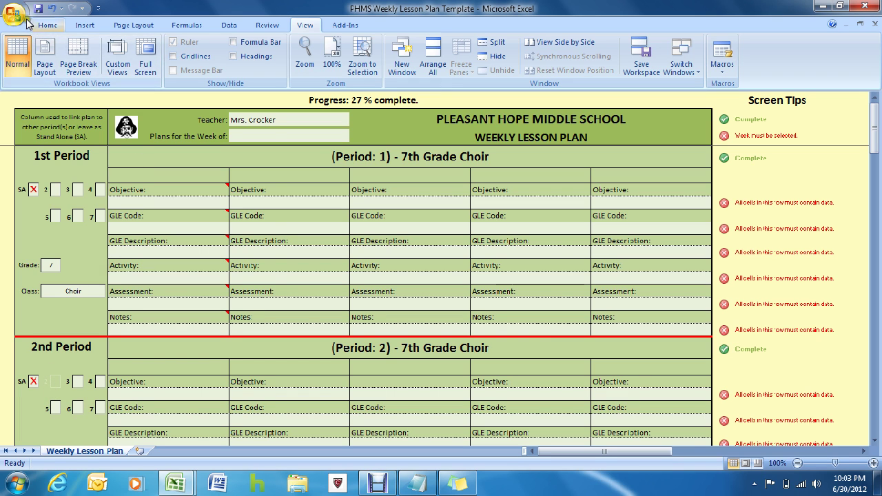
Step: Save the workbook in Desktop > Weekly Lesson Plans, appending the teacher's surname to its name
{"action": "left_click", "coordinate": [15, 16]}
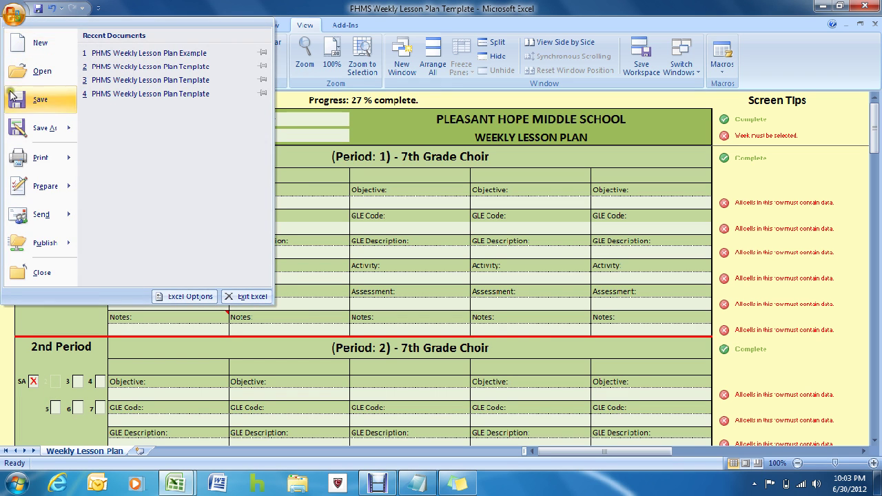
{"action": "left_click", "coordinate": [21, 128]}
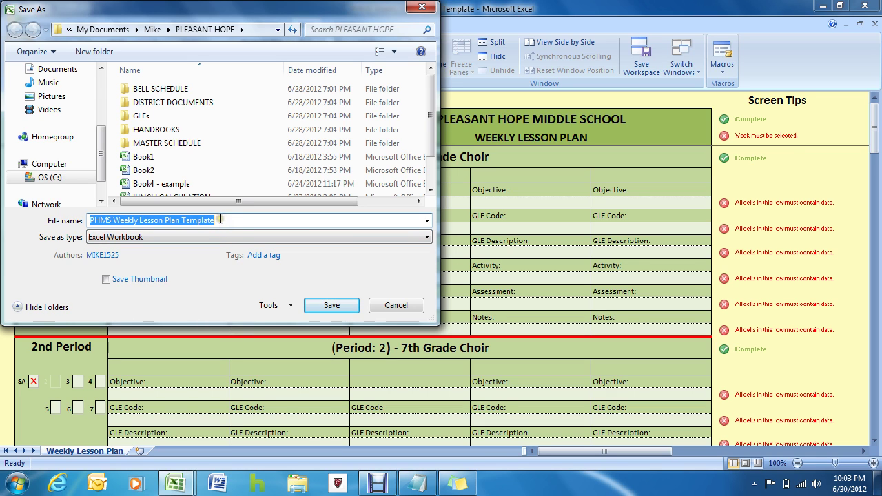
{"action": "left_click", "coordinate": [220, 219]}
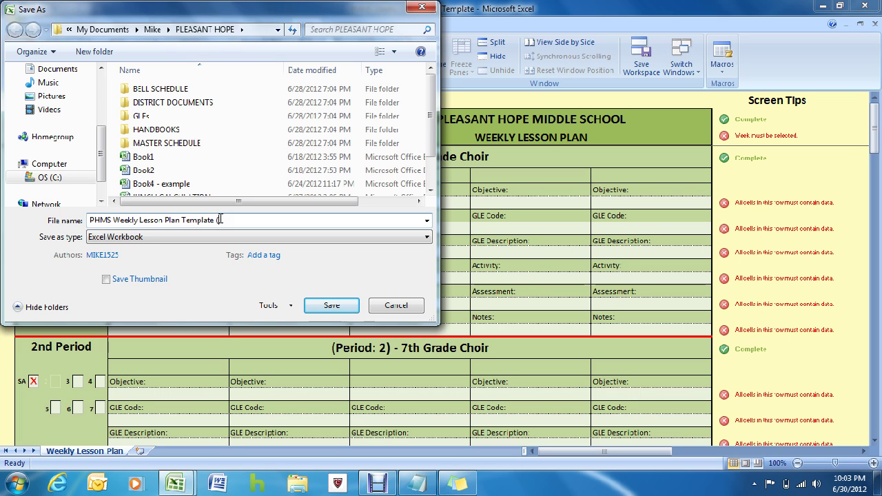
{"action": "type", "text": "(Crocker)"}
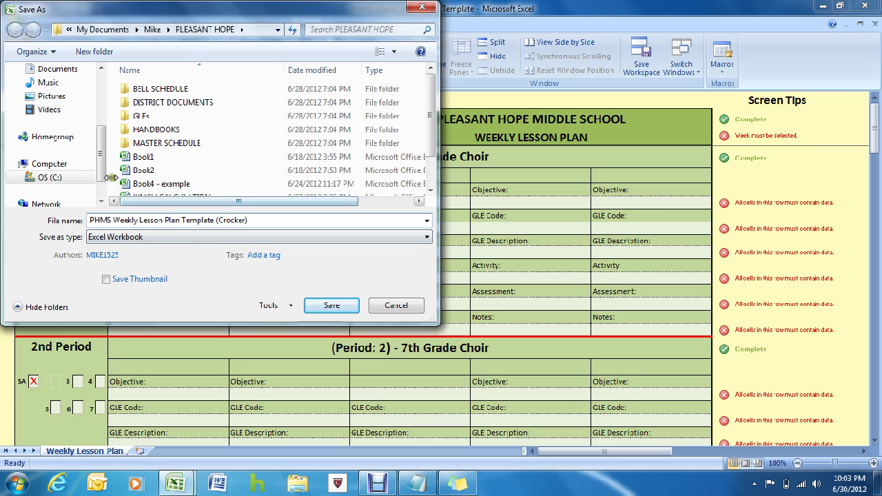
{"action": "left_click_drag", "start_coordinate": [102, 163], "coordinate": [103, 112]}
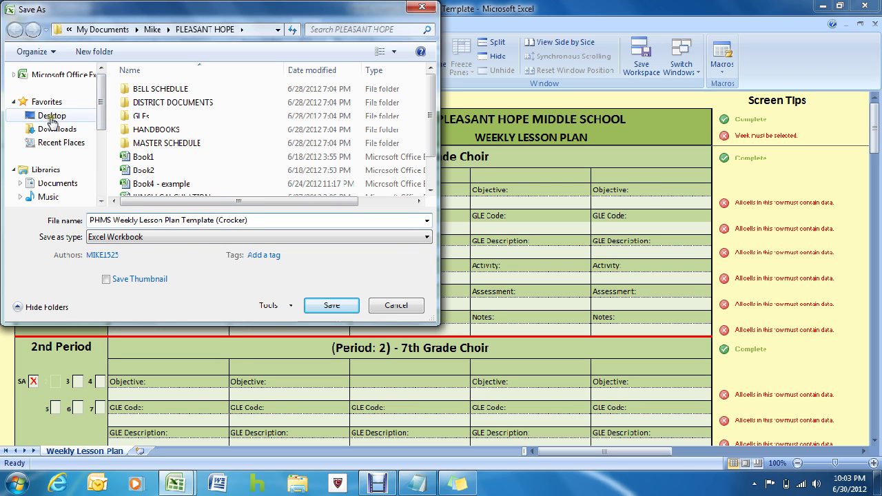
{"action": "left_click", "coordinate": [52, 115]}
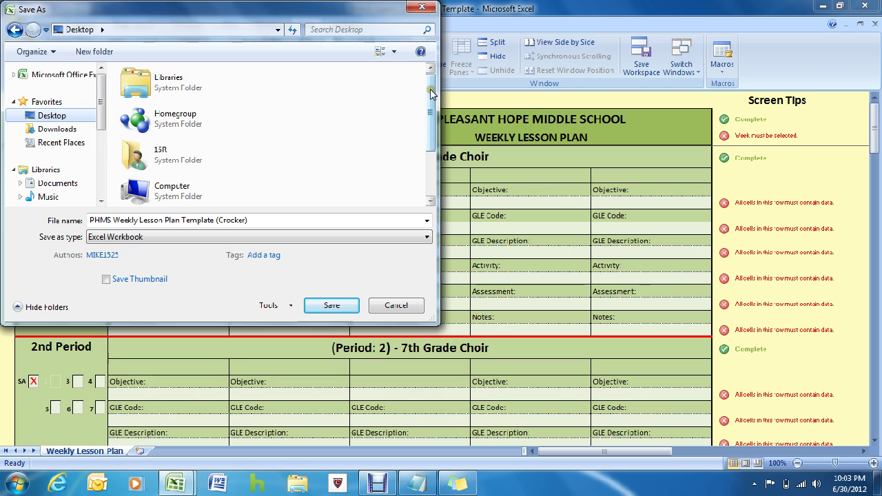
{"action": "left_click_drag", "start_coordinate": [430, 93], "coordinate": [427, 132]}
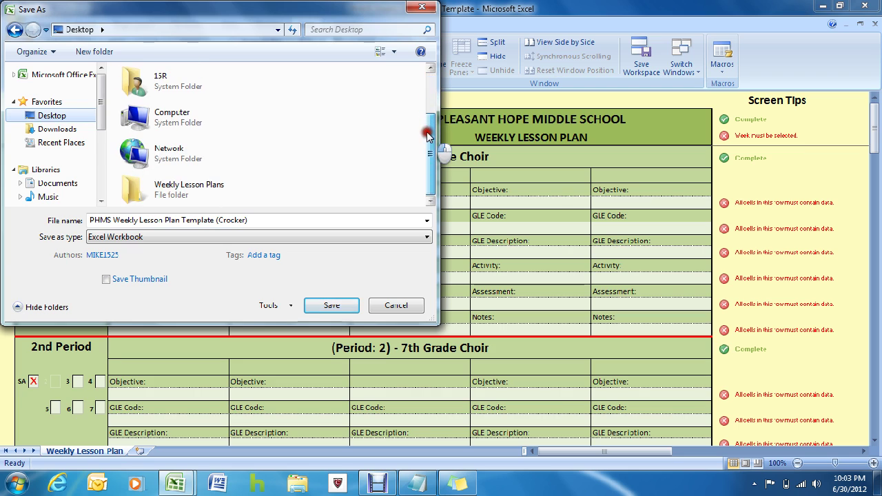
{"action": "double_click", "coordinate": [193, 192]}
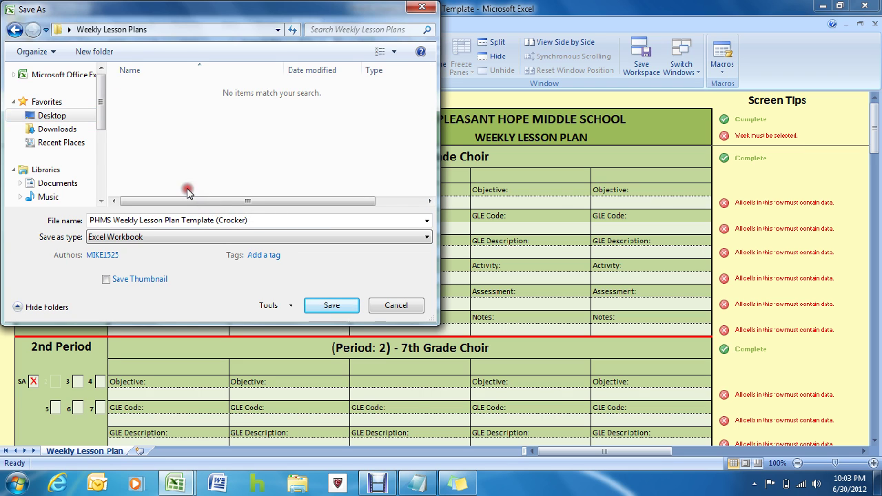
{"action": "left_click", "coordinate": [329, 306]}
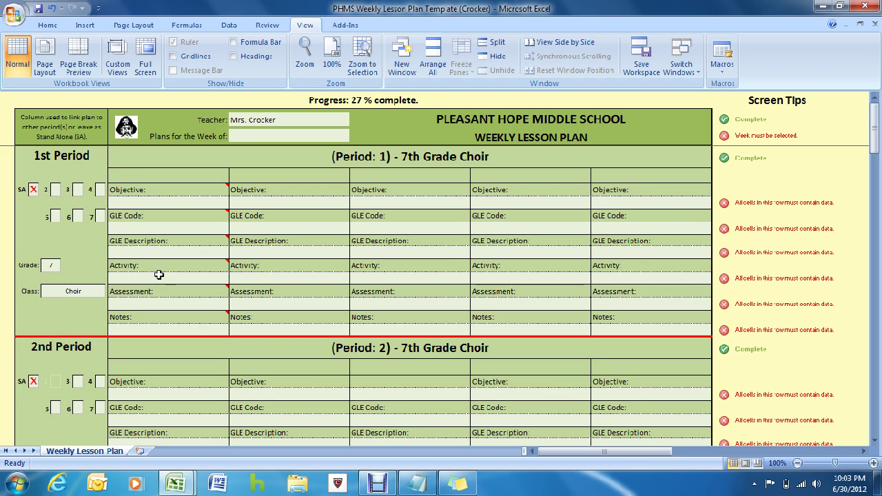
{"action": "left_click", "coordinate": [461, 9]}
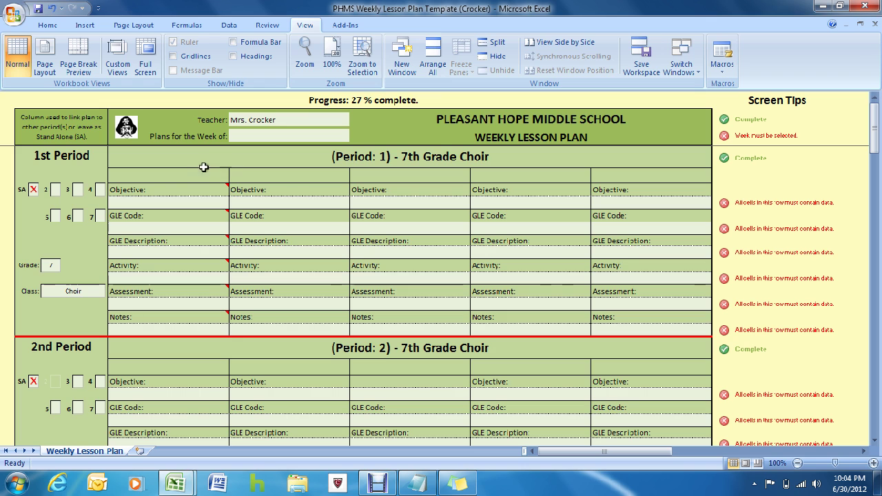
{"action": "mouse_move", "coordinate": [182, 215]}
{"action": "scroll", "coordinate": [78, 209], "scroll_direction": "down", "scroll_amount": 1}
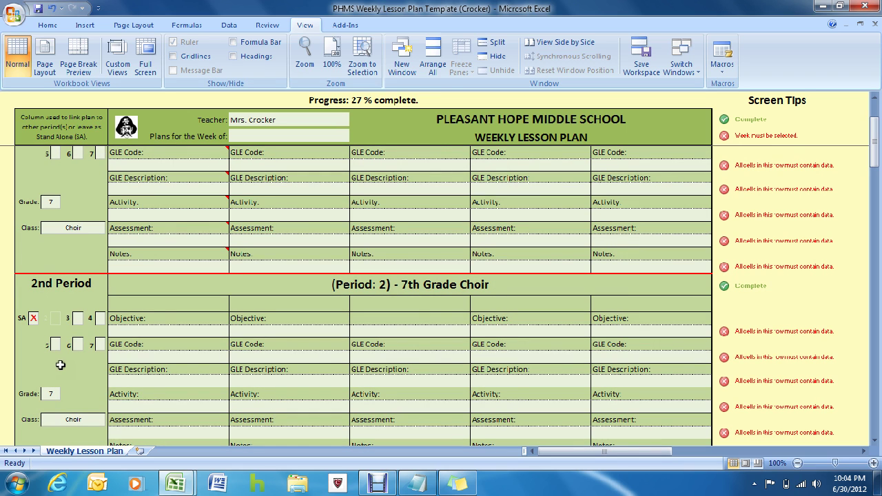
{"action": "scroll", "coordinate": [73, 299], "scroll_direction": "up", "scroll_amount": 1}
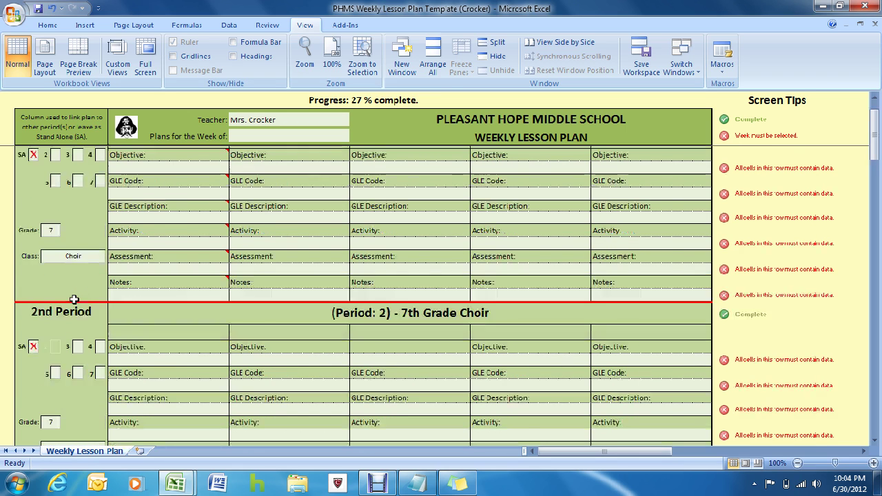
{"action": "scroll", "coordinate": [74, 299], "scroll_direction": "down", "scroll_amount": 1}
{"action": "scroll", "coordinate": [74, 299], "scroll_direction": "up", "scroll_amount": 1}
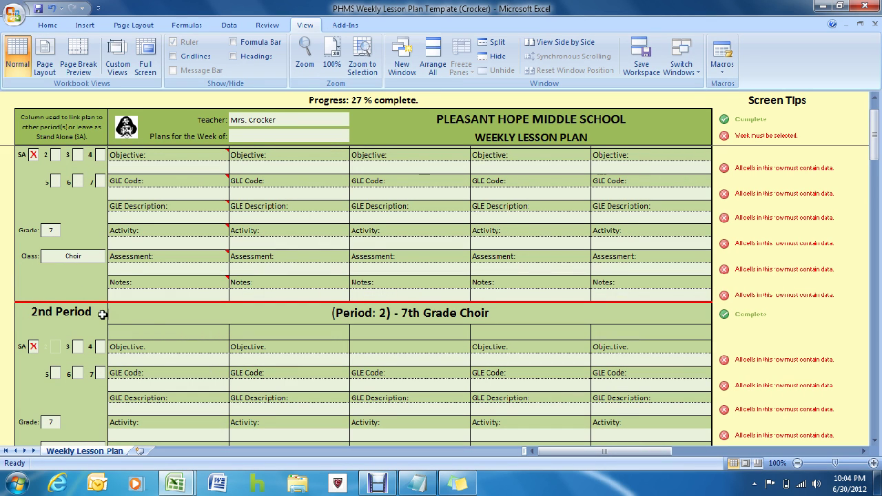
{"action": "mouse_move", "coordinate": [152, 279]}
{"action": "scroll", "coordinate": [62, 229], "scroll_direction": "up", "scroll_amount": 1}
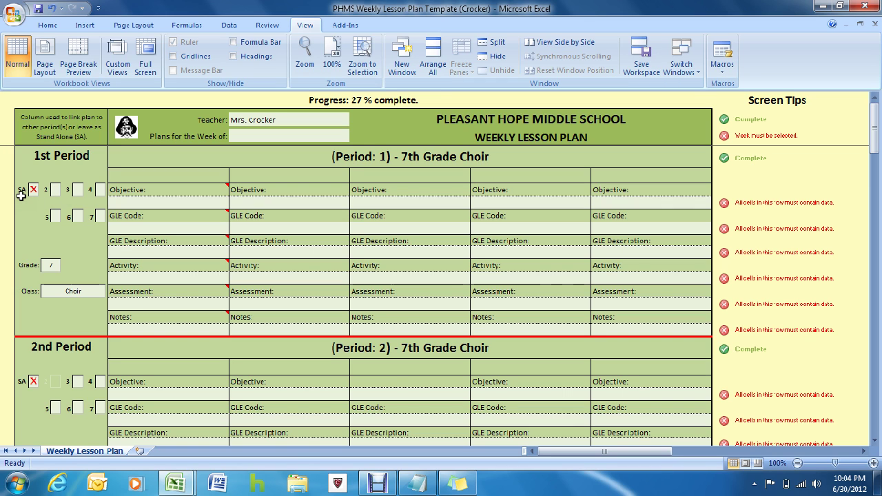
{"action": "key", "text": "ctrl"}
Step: Mark X in the 1st Period's period 2 link cell so Periods 1 & 2 share the plan
{"action": "left_click", "coordinate": [55, 190]}
{"action": "left_click", "coordinate": [65, 190]}
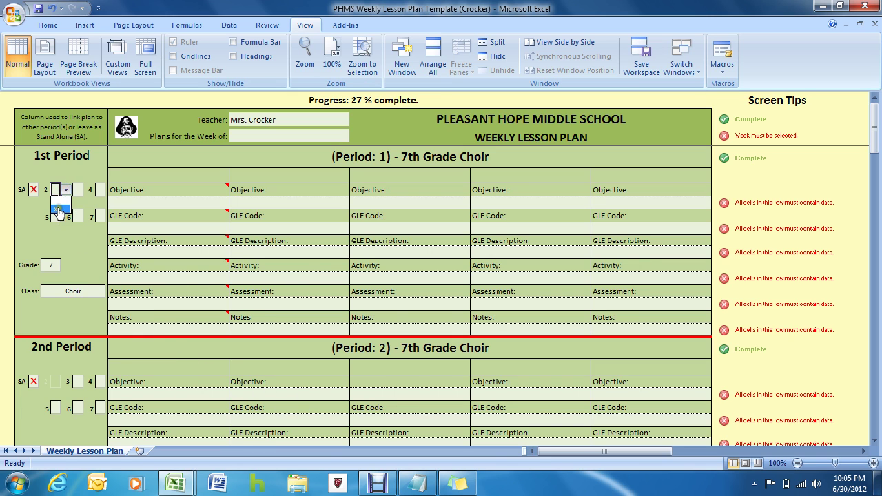
{"action": "left_click", "coordinate": [60, 210]}
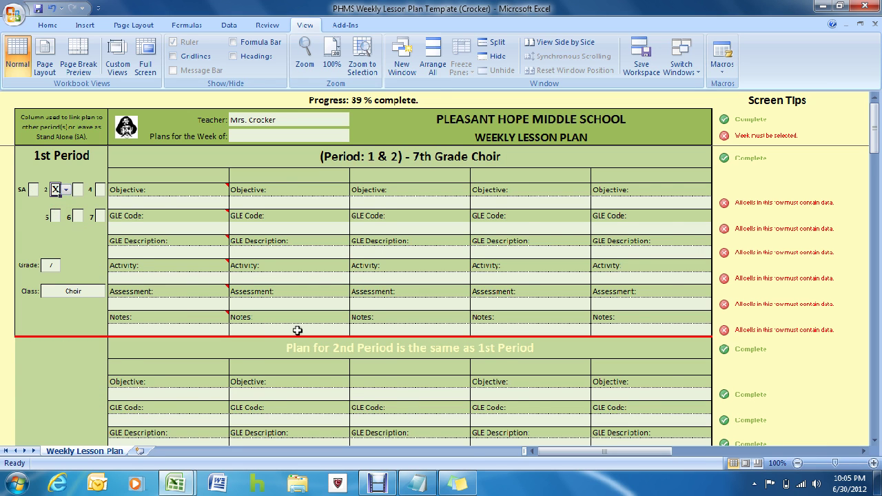
{"action": "scroll", "coordinate": [294, 330], "scroll_direction": "down", "scroll_amount": 2}
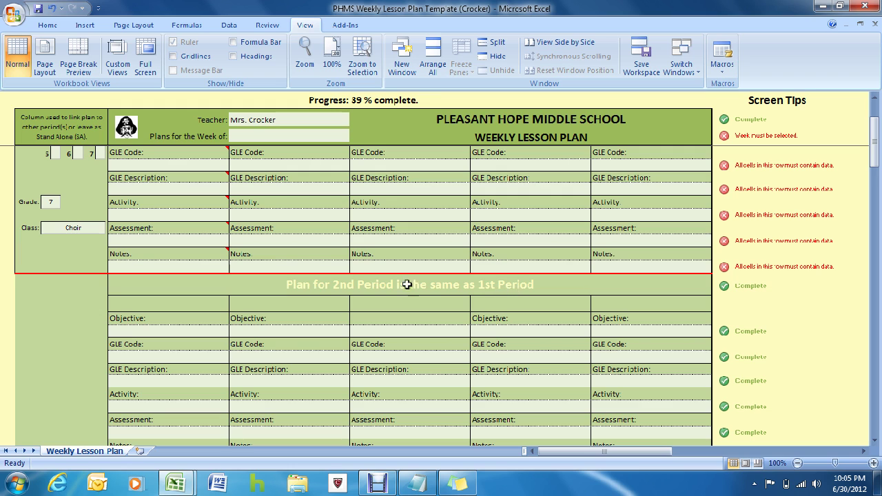
{"action": "scroll", "coordinate": [339, 289], "scroll_direction": "up", "scroll_amount": 2}
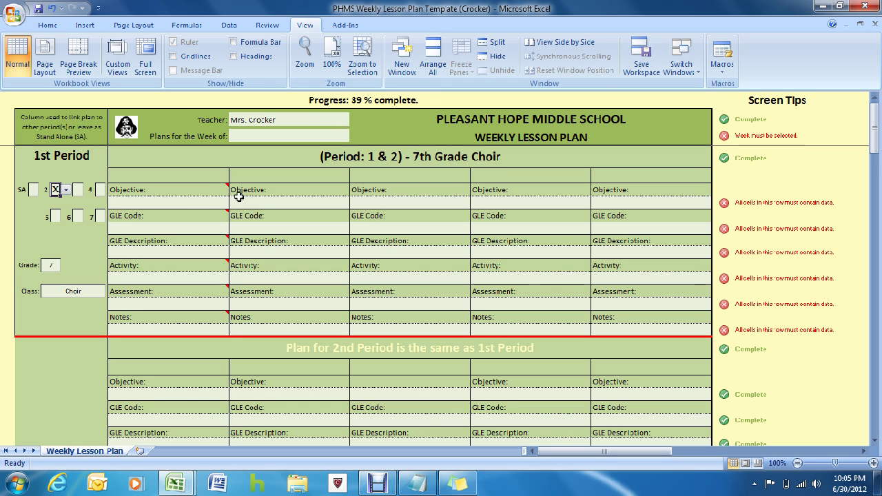
{"action": "mouse_move", "coordinate": [211, 193]}
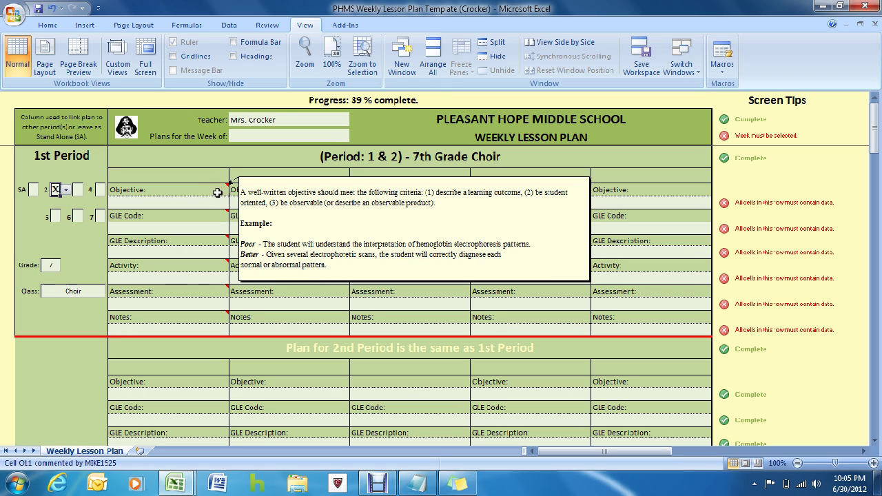
{"action": "mouse_move", "coordinate": [208, 212]}
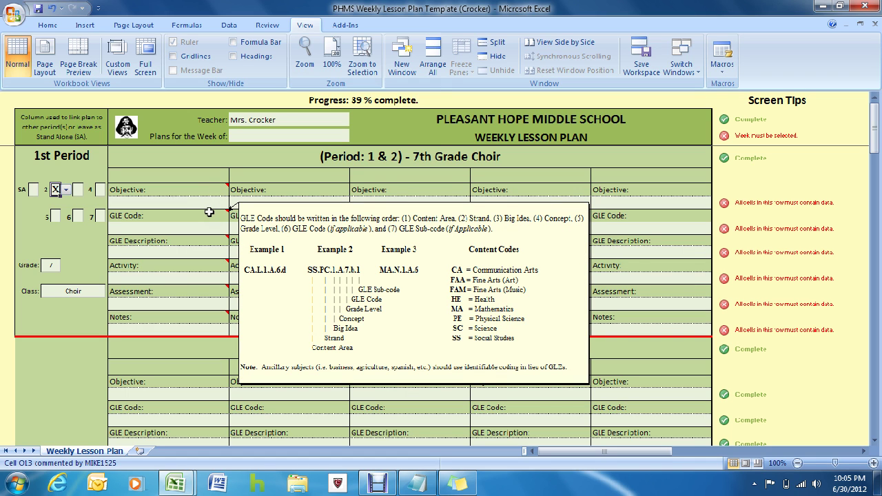
{"action": "mouse_move", "coordinate": [205, 238]}
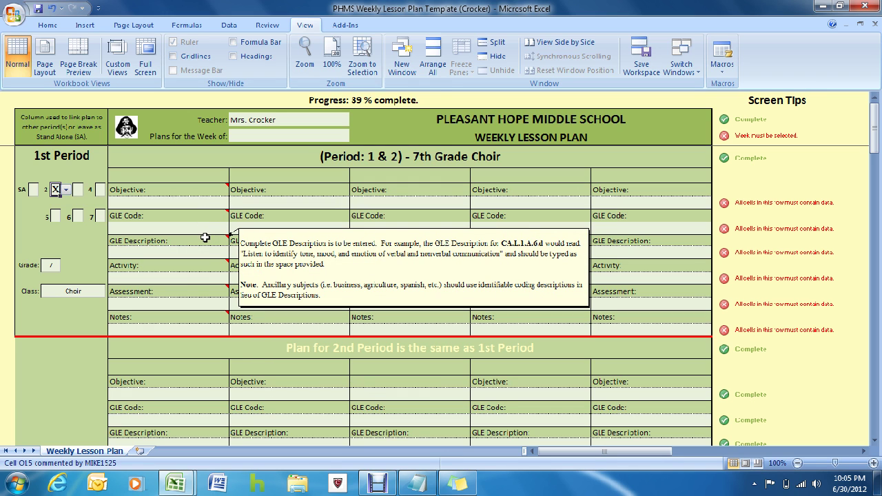
{"action": "mouse_move", "coordinate": [200, 265]}
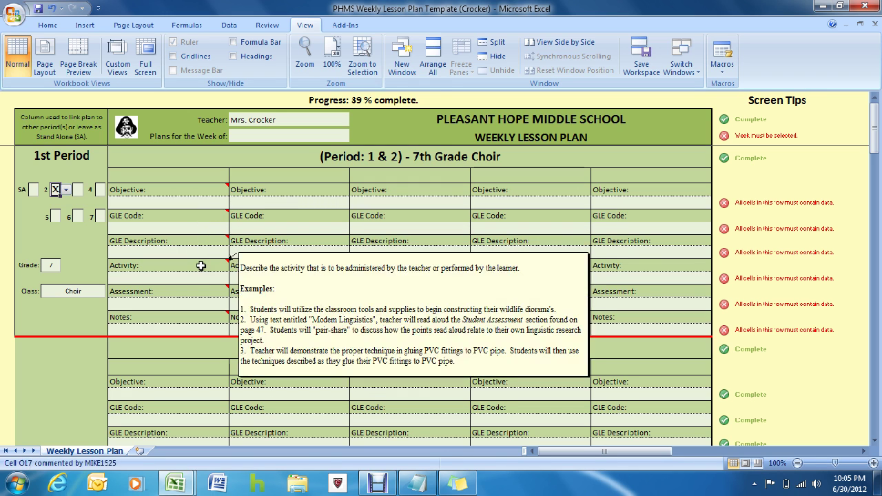
{"action": "mouse_move", "coordinate": [198, 290]}
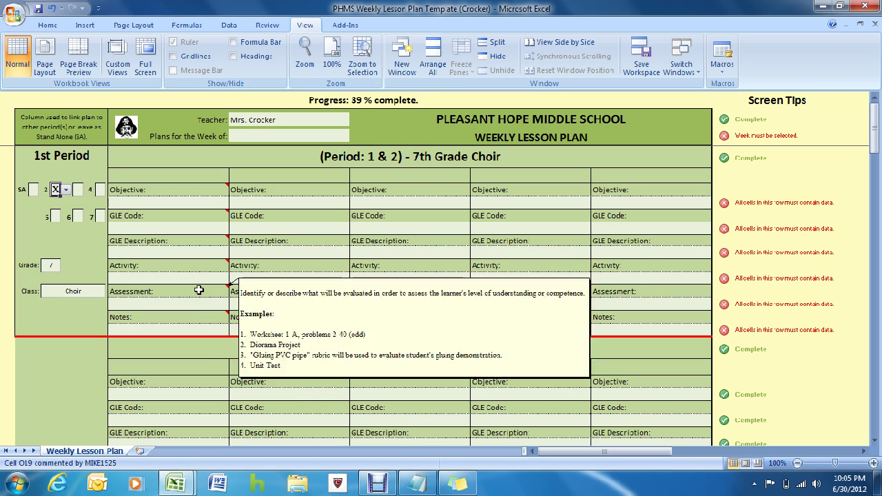
{"action": "mouse_move", "coordinate": [194, 316]}
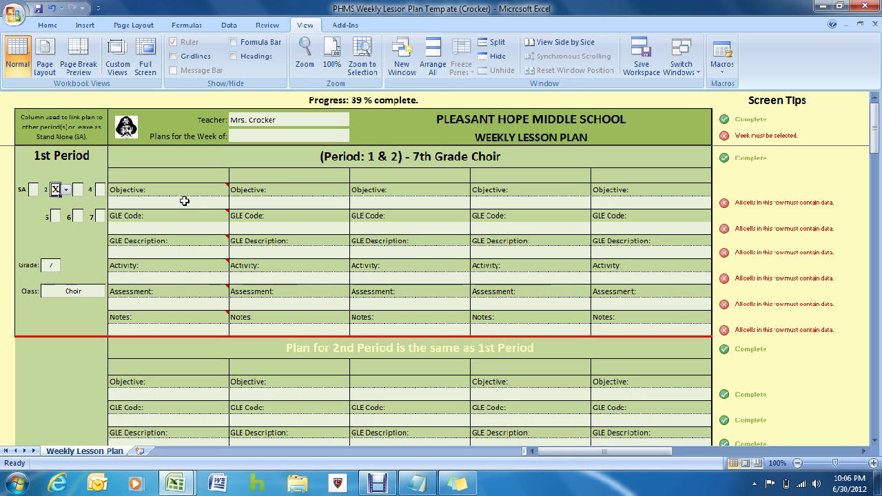
Step: Enter x in the first day's Objective, GLE Code, GLE Description and Activity cells, and sample Assessment text
{"action": "left_click", "coordinate": [184, 200]}
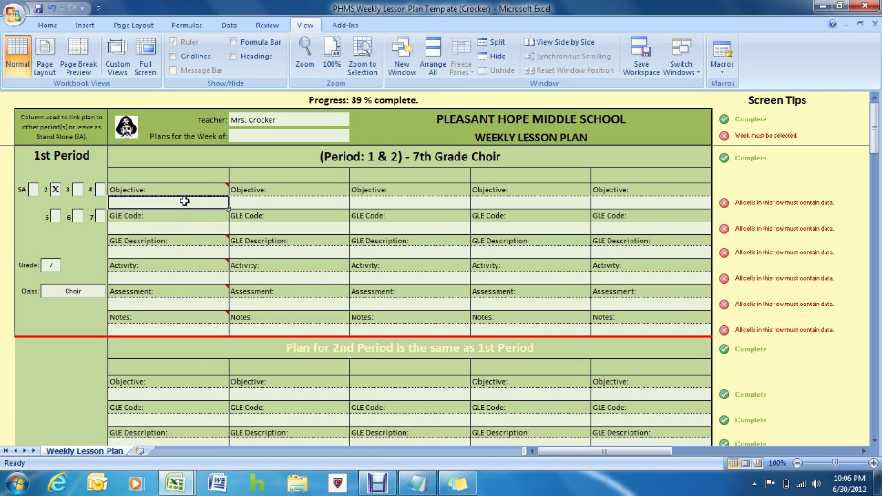
{"action": "type", "text": "x"}
{"action": "left_click", "coordinate": [182, 227]}
{"action": "type", "text": "x"}
{"action": "left_click", "coordinate": [176, 252]}
{"action": "type", "text": "x"}
{"action": "left_click", "coordinate": [169, 277]}
{"action": "type", "text": "x"}
{"action": "left_click", "coordinate": [161, 303]}
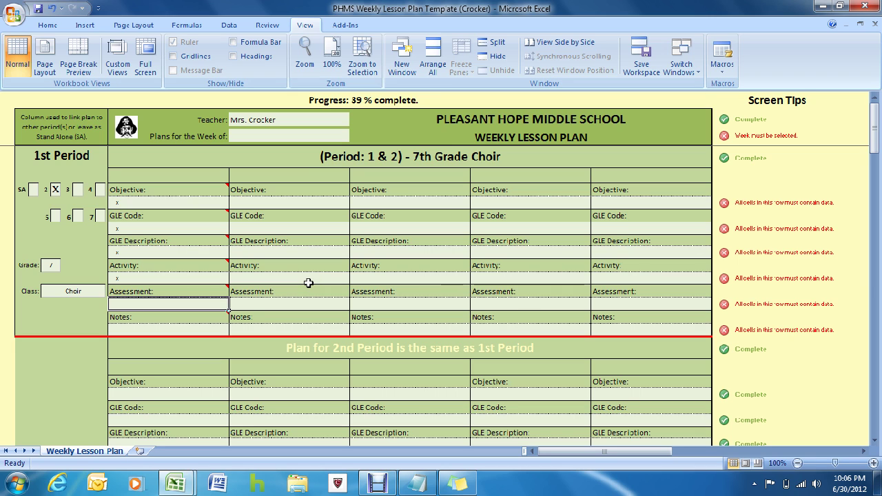
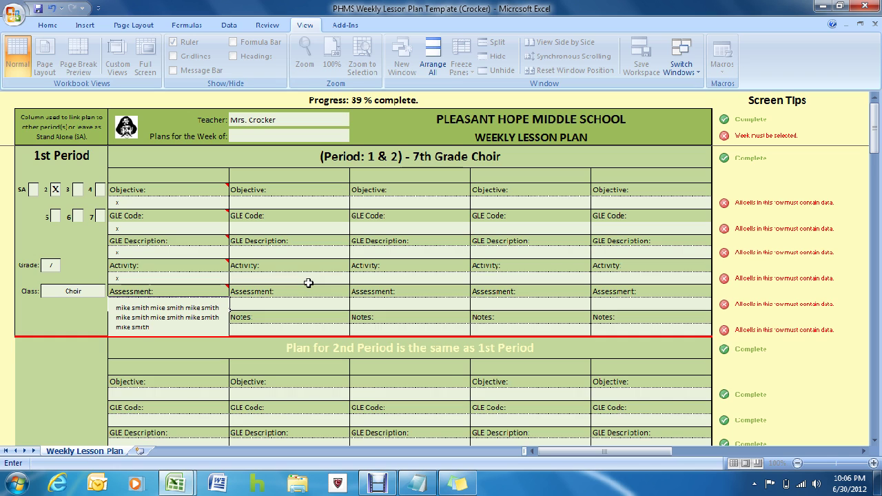
{"action": "key", "text": "Return"}
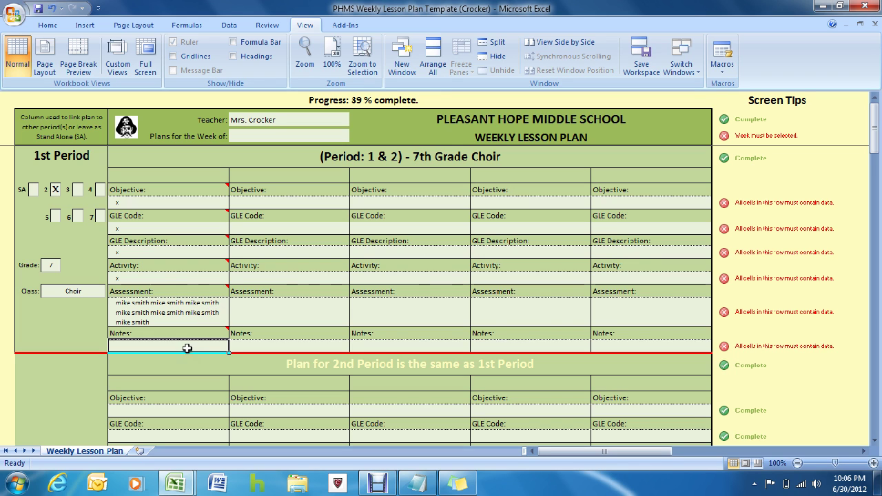
Step: Put x in the remaining four Objective cells across columns 2–5
{"action": "left_click", "coordinate": [238, 314]}
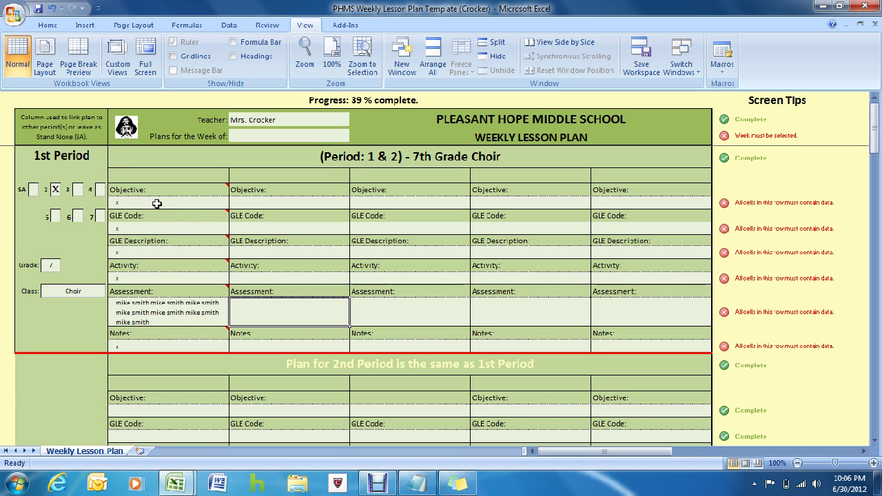
{"action": "left_click", "coordinate": [256, 202]}
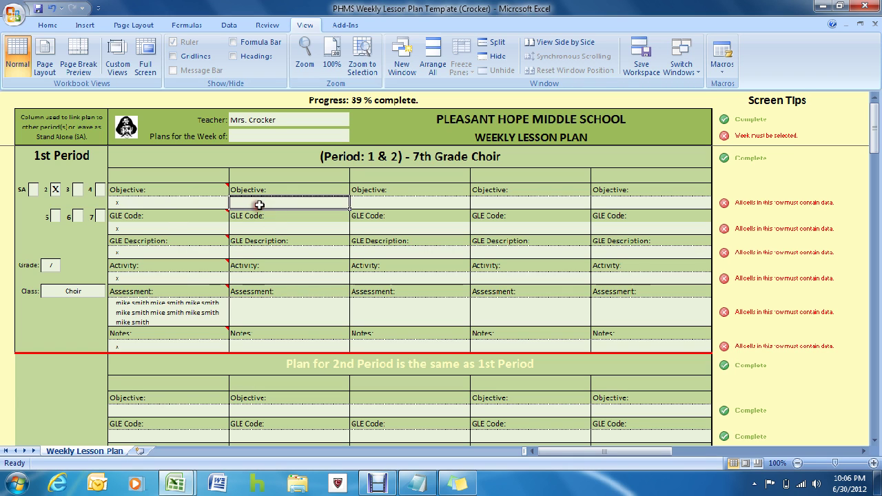
{"action": "type", "text": "x"}
{"action": "left_click", "coordinate": [383, 202]}
{"action": "type", "text": "x"}
{"action": "left_click", "coordinate": [516, 202]}
{"action": "type", "text": "x"}
{"action": "left_click", "coordinate": [605, 202]}
{"action": "type", "text": "x"}
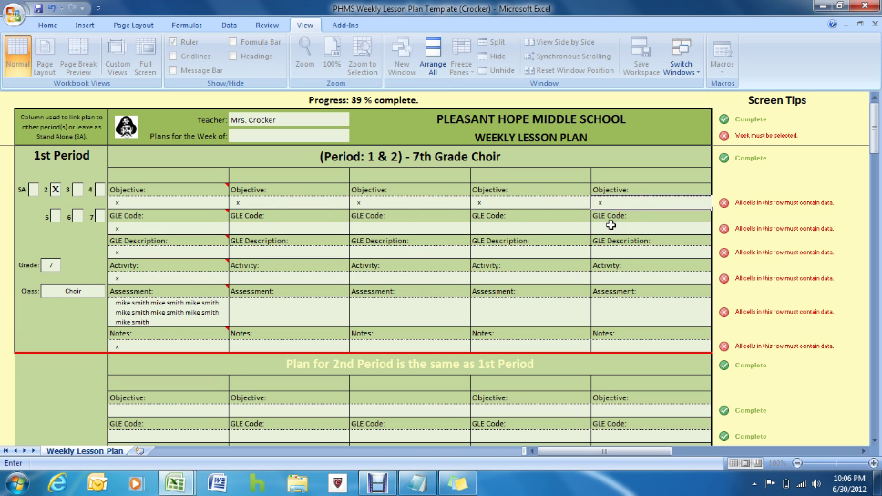
{"action": "left_click", "coordinate": [611, 224]}
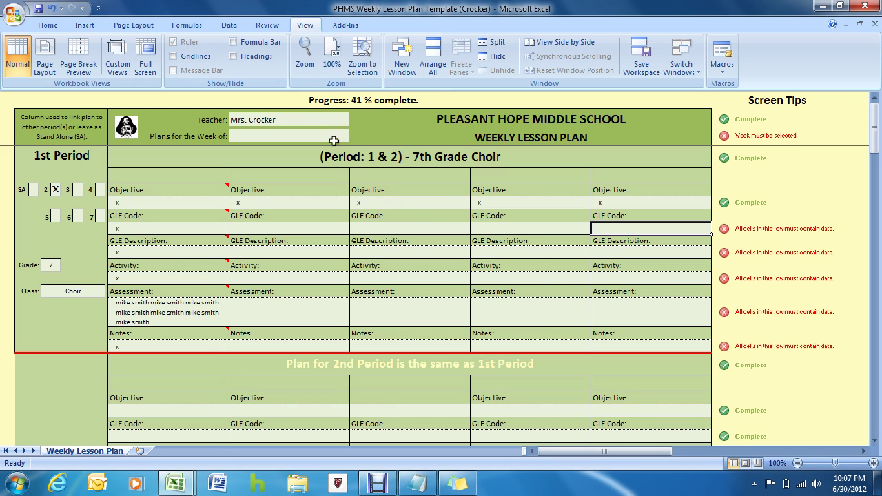
Step: Try the week of 9/17/2012 and an x entry, then cancel the rejected week value
{"action": "left_click", "coordinate": [312, 136]}
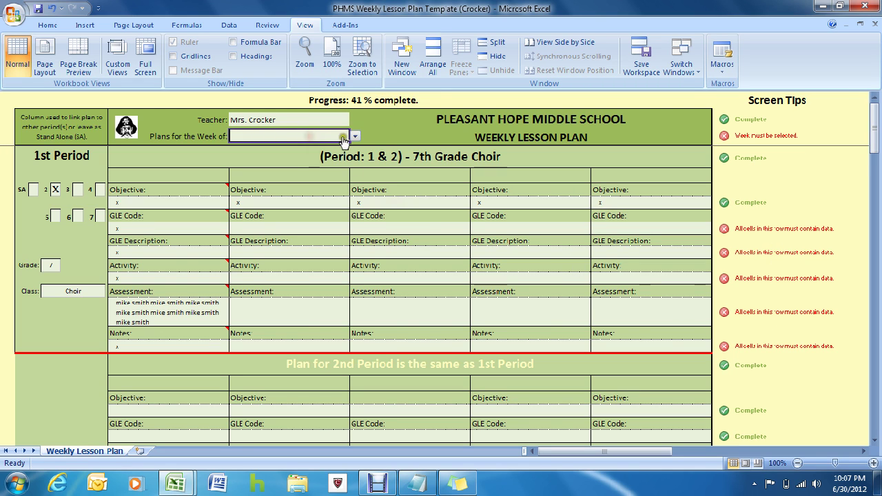
{"action": "left_click", "coordinate": [357, 137]}
{"action": "left_click", "coordinate": [280, 199]}
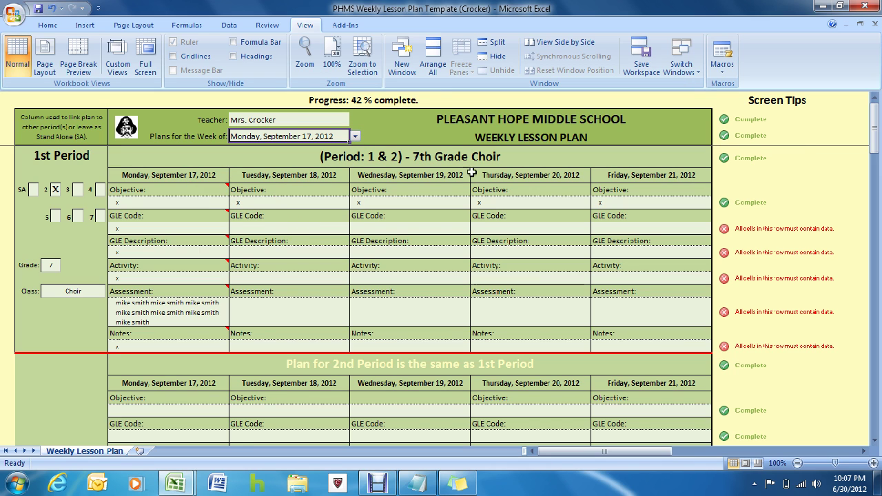
{"action": "type", "text": "x"}
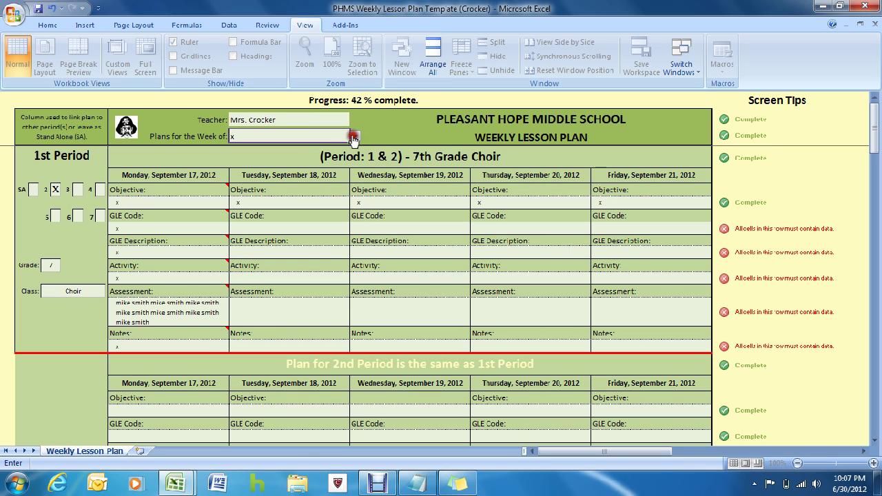
{"action": "key", "text": "Return"}
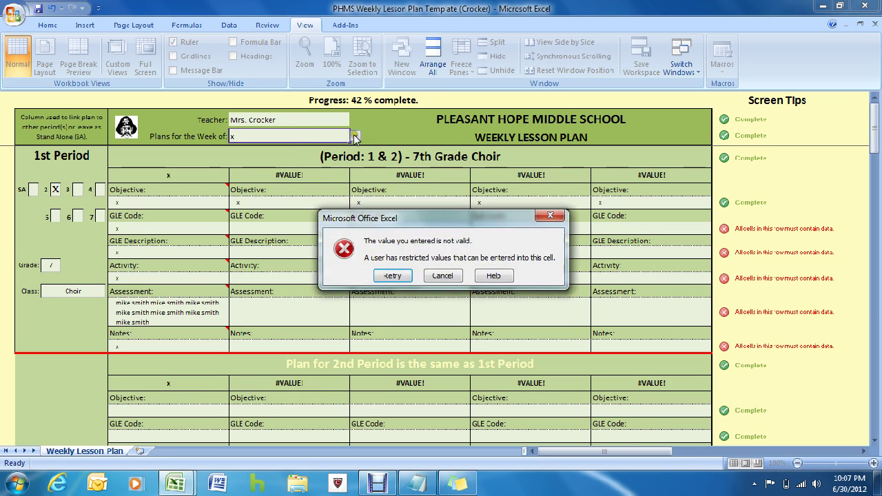
{"action": "left_click", "coordinate": [438, 273]}
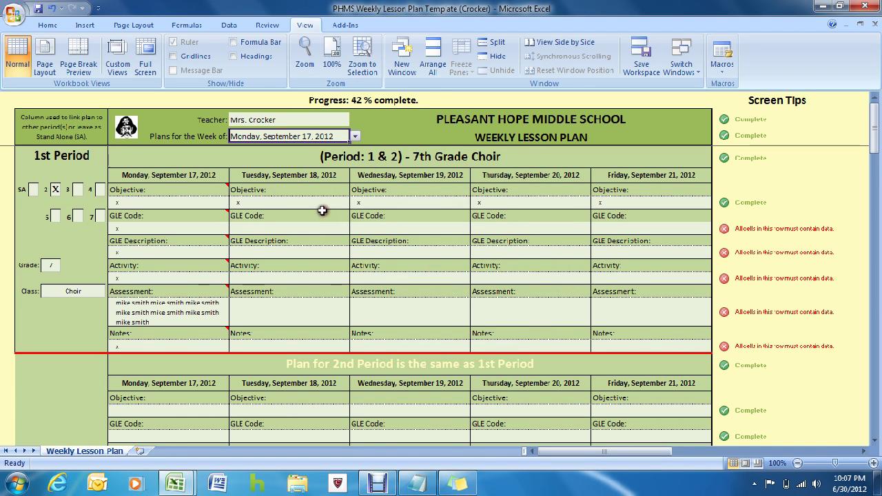
Step: Set the plan week to 9/24/2012 and switch to the Weekly Lesson Plan Example workbook
{"action": "left_click", "coordinate": [308, 137]}
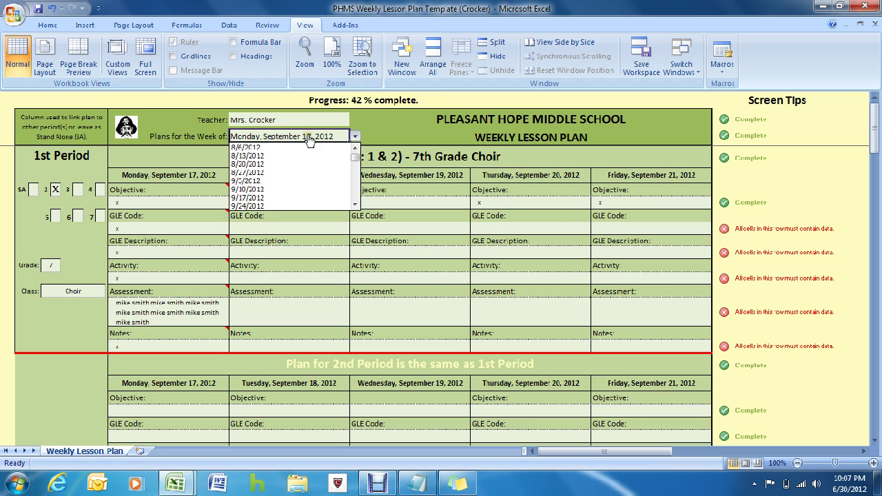
{"action": "left_click", "coordinate": [308, 137]}
{"action": "key", "text": "Delete"}
{"action": "left_click", "coordinate": [299, 200]}
{"action": "left_click", "coordinate": [321, 137]}
{"action": "left_click", "coordinate": [356, 136]}
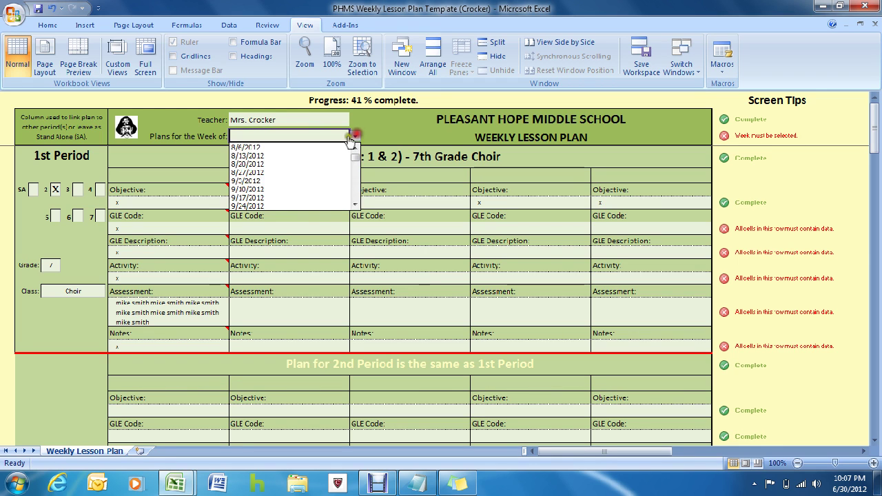
{"action": "left_click", "coordinate": [273, 206]}
{"action": "left_click", "coordinate": [280, 226]}
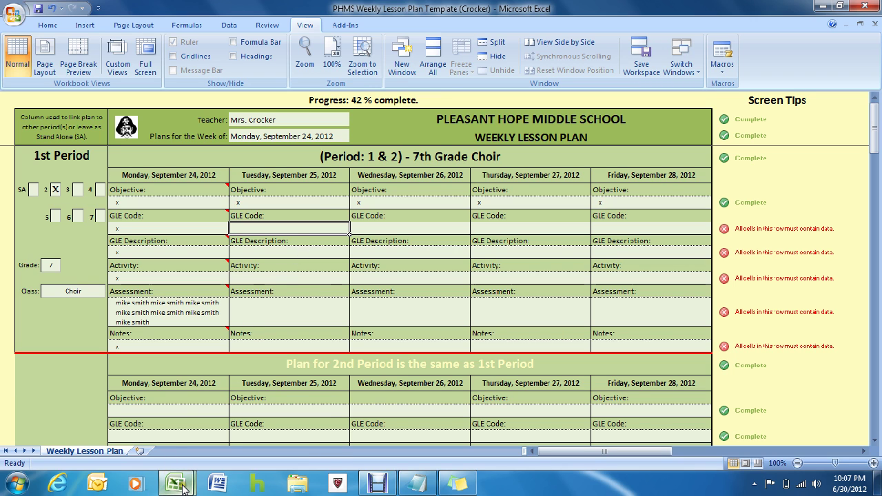
{"action": "mouse_move", "coordinate": [184, 487]}
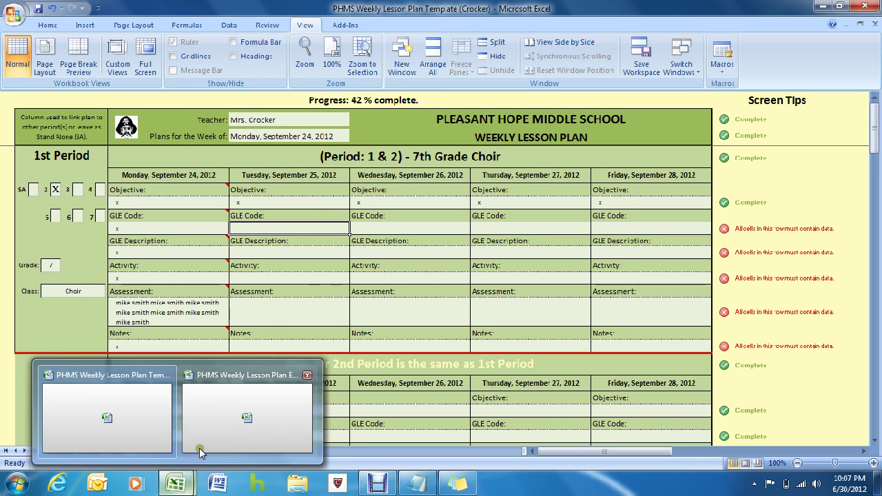
{"action": "left_click", "coordinate": [210, 418]}
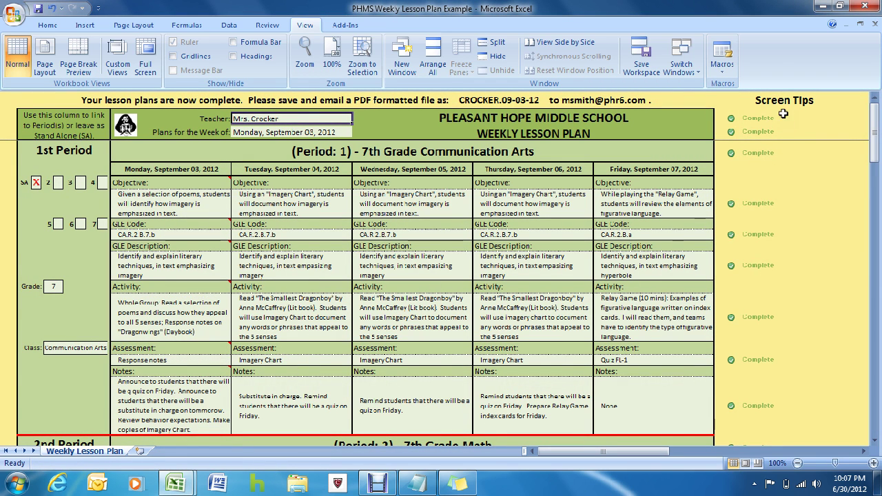
{"action": "mouse_move", "coordinate": [875, 124]}
{"action": "left_mouse_down"}
{"action": "mouse_move", "coordinate": [878, 343]}
{"action": "mouse_move", "coordinate": [879, 117]}
{"action": "left_mouse_up"}
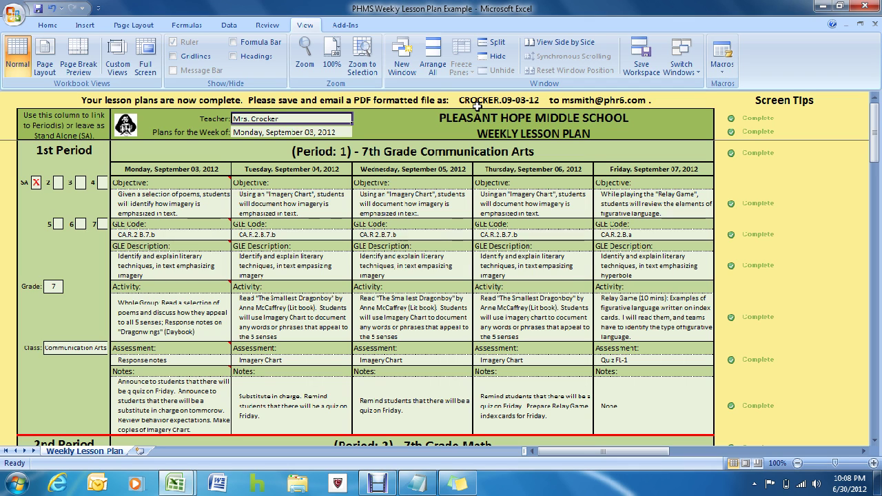
{"action": "key", "text": "ctrl"}
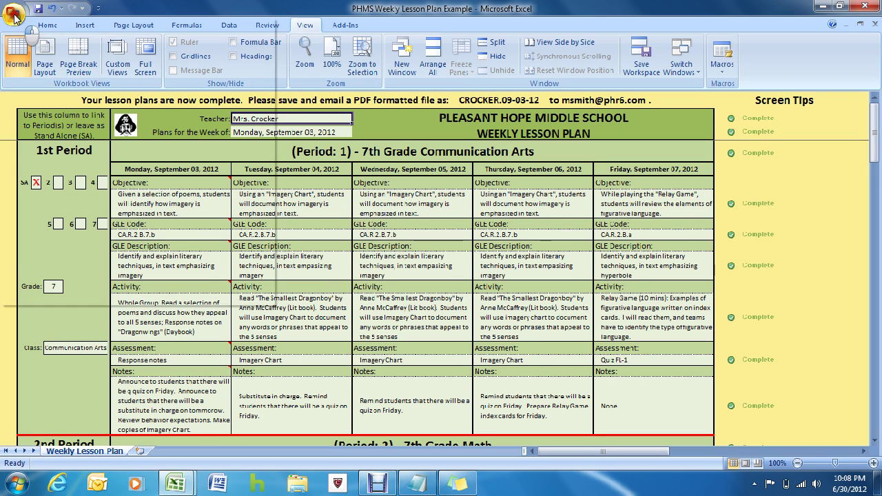
{"action": "left_click", "coordinate": [15, 16]}
Step: Publish the example plan as a PDF named with the teacher's surname in Desktop > Weekly Lesson Plans
{"action": "mouse_move", "coordinate": [14, 159]}
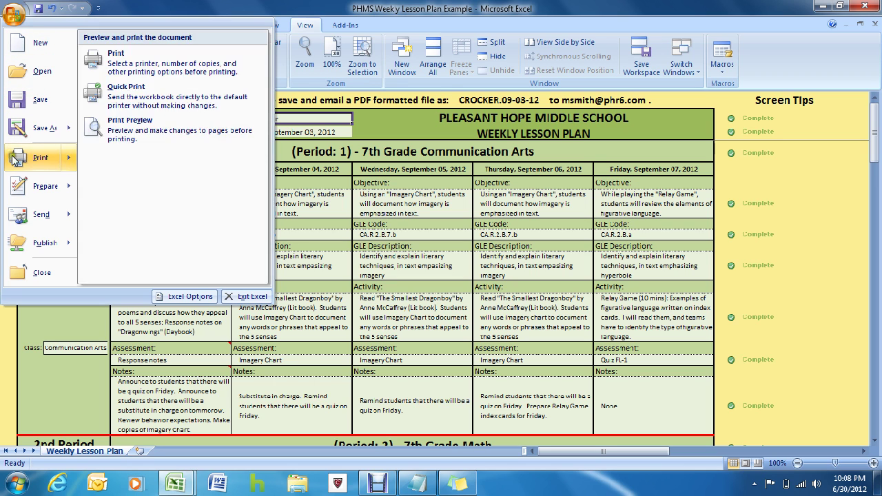
{"action": "mouse_move", "coordinate": [42, 128]}
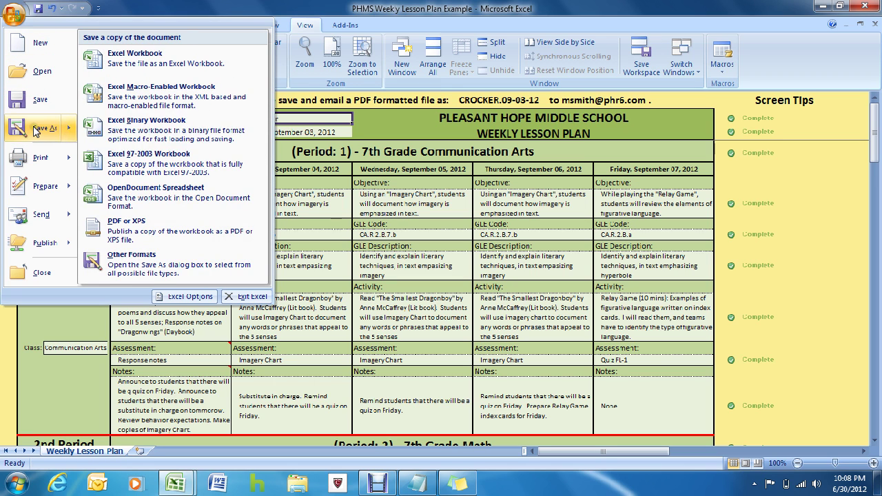
{"action": "left_click", "coordinate": [118, 231]}
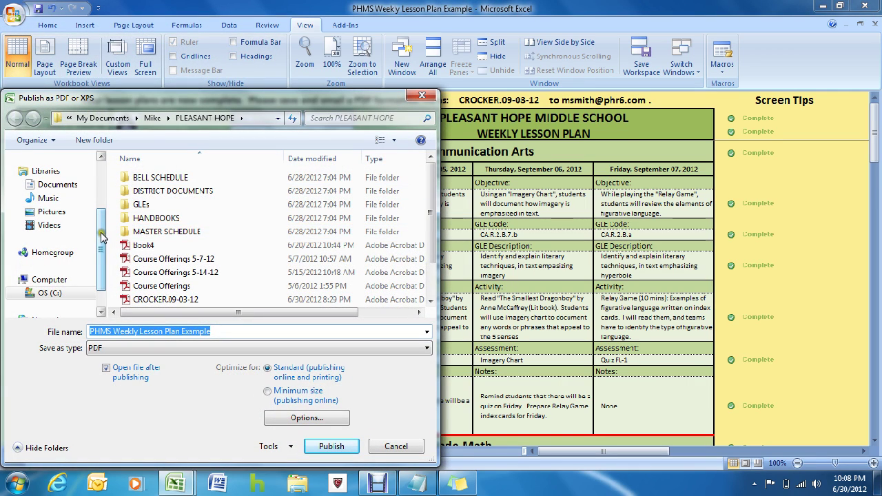
{"action": "left_click_drag", "start_coordinate": [99, 237], "coordinate": [109, 180]}
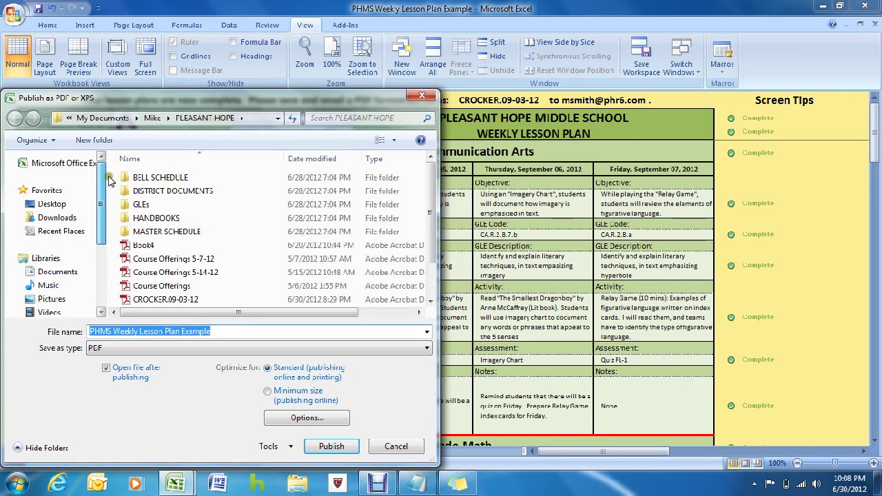
{"action": "left_click", "coordinate": [62, 204]}
{"action": "scroll", "coordinate": [414, 232], "scroll_direction": "down", "scroll_amount": 2}
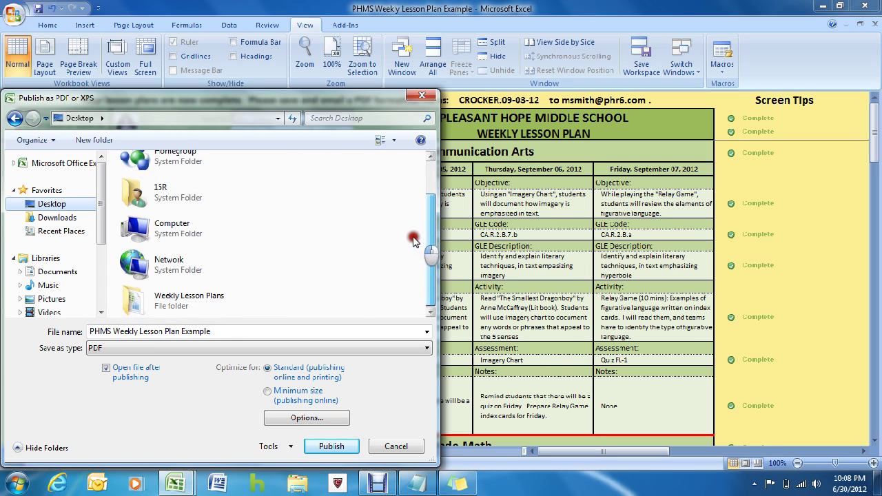
{"action": "left_click", "coordinate": [153, 299]}
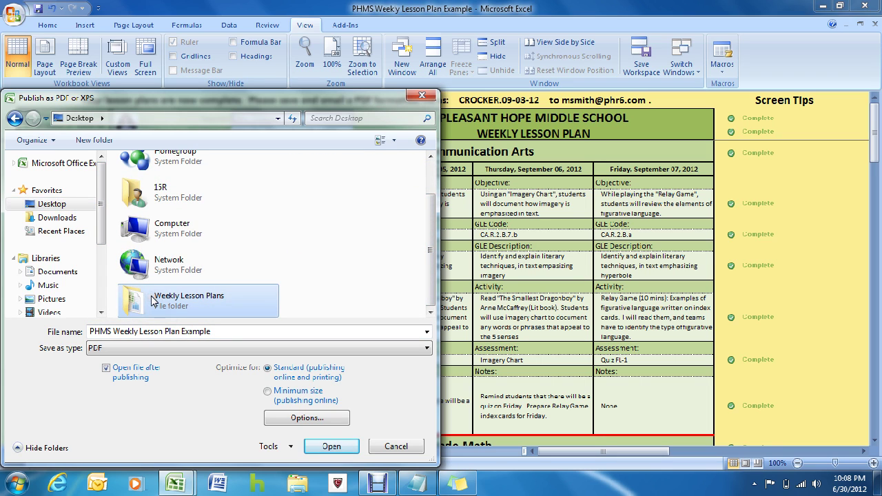
{"action": "double_click", "coordinate": [153, 299]}
{"action": "triple_click", "coordinate": [190, 332]}
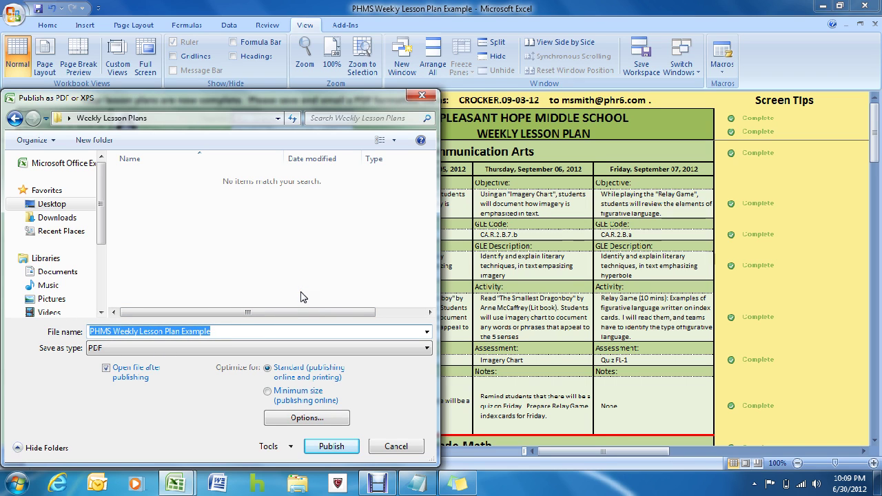
{"action": "type", "text": "CROCKER.09-03-12"}
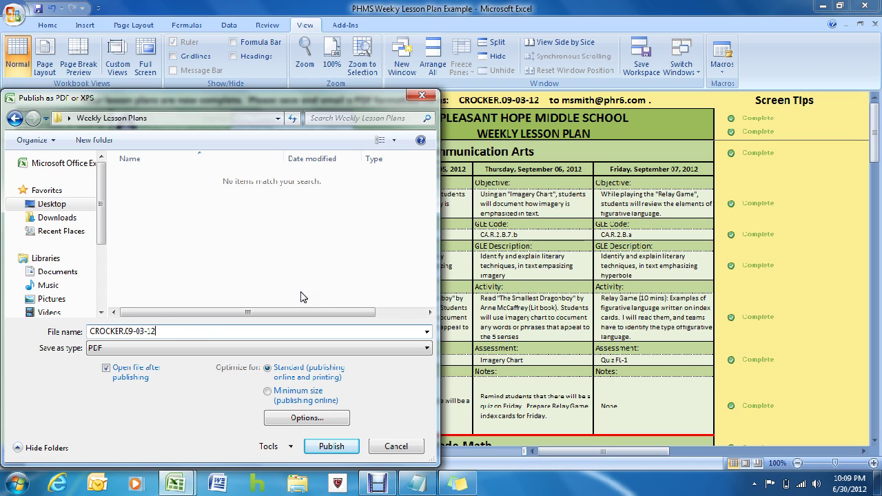
{"action": "left_click", "coordinate": [332, 446]}
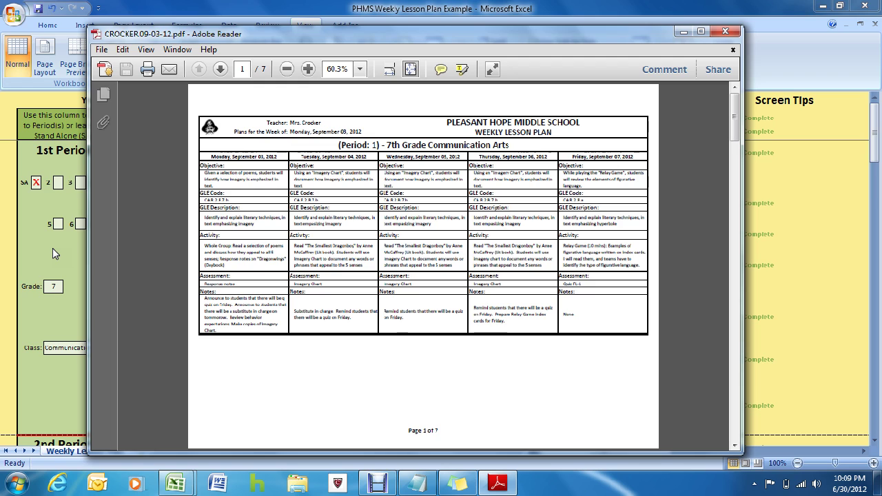
Step: Page through all seven PDF pages, then minimize Adobe Reader and Excel to the desktop
{"action": "key", "text": "ctrl"}
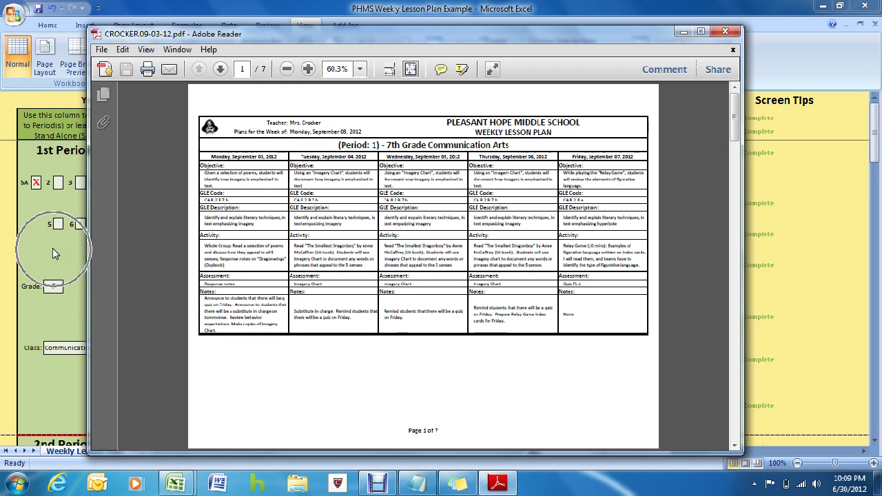
{"action": "key", "text": "ctrl"}
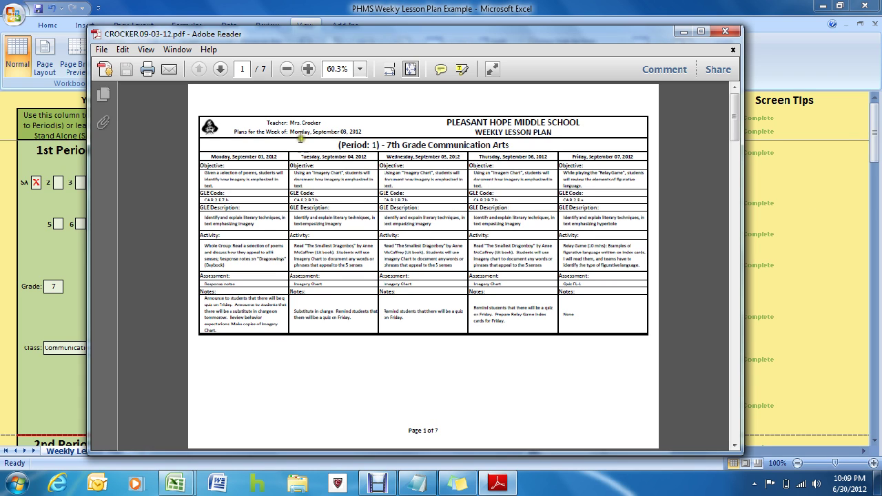
{"action": "left_click", "coordinate": [220, 70]}
{"action": "left_click", "coordinate": [221, 70]}
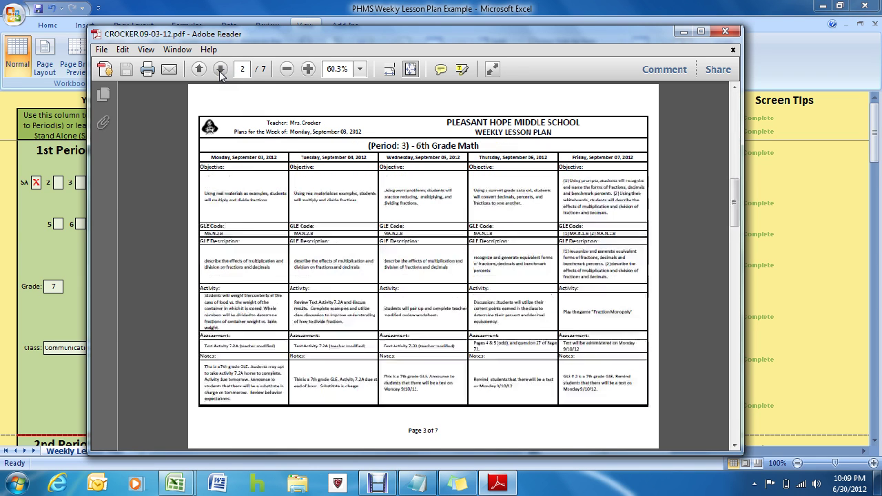
{"action": "left_click", "coordinate": [220, 70]}
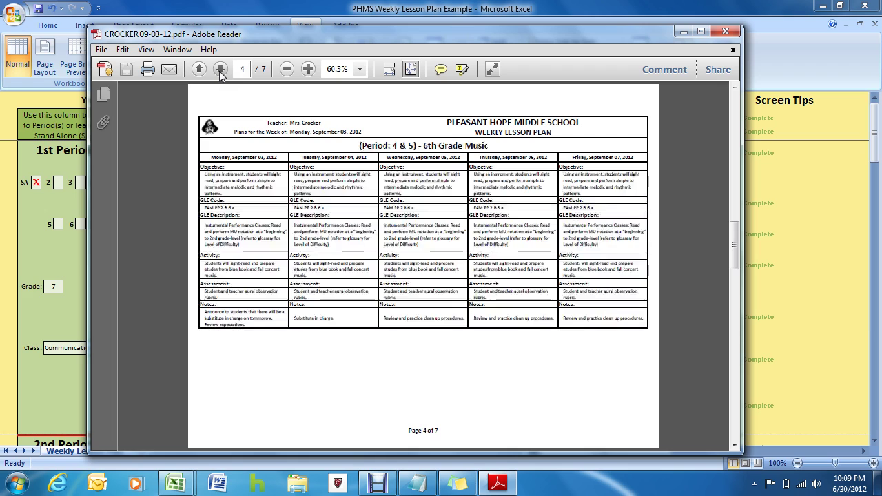
{"action": "left_click", "coordinate": [220, 70]}
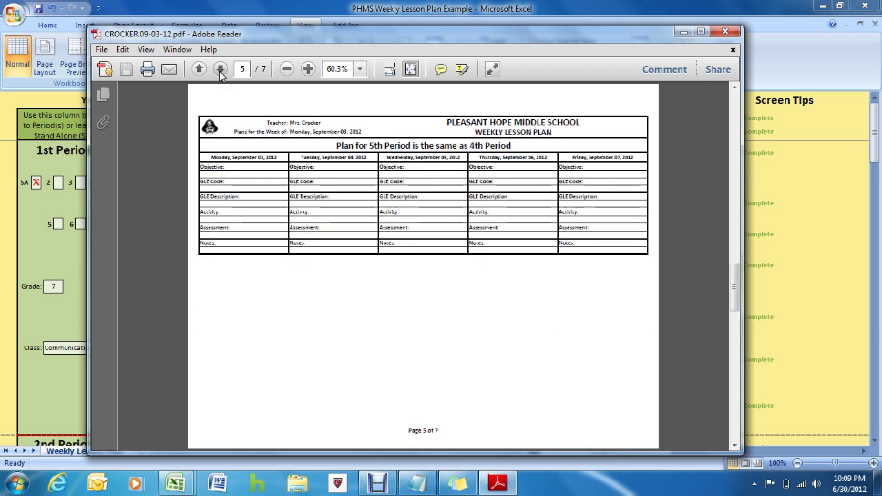
{"action": "left_click", "coordinate": [220, 71]}
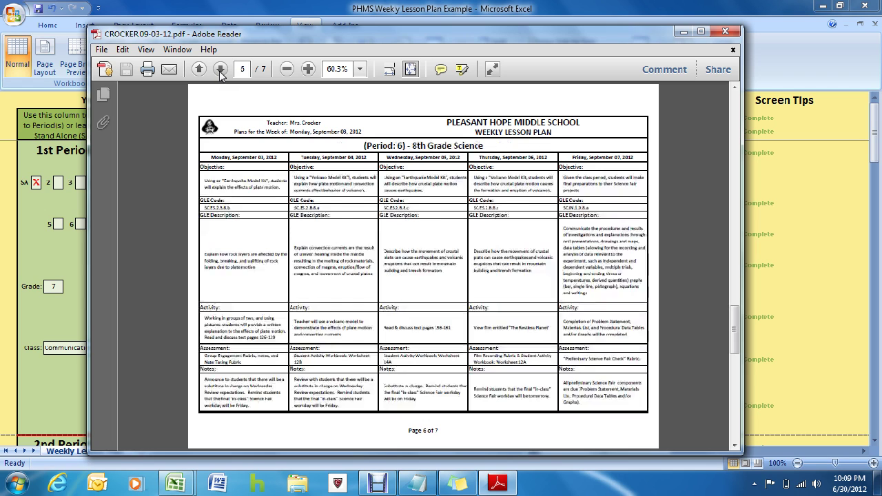
{"action": "left_click", "coordinate": [221, 71]}
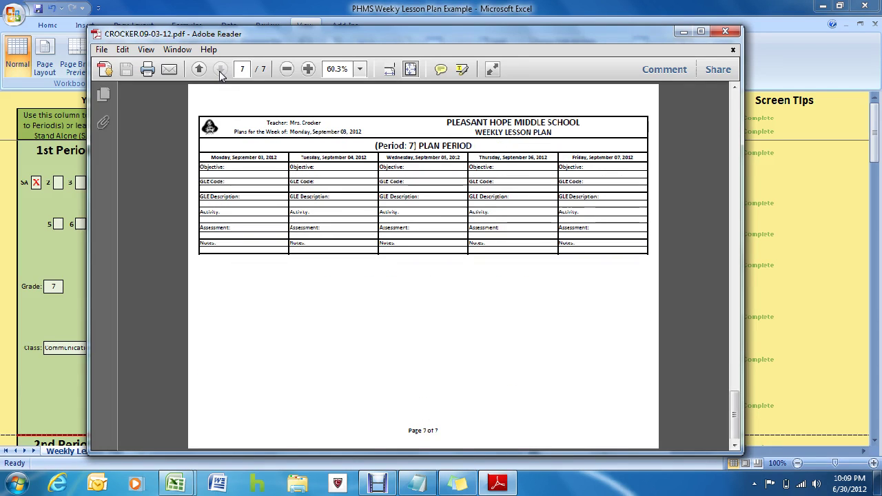
{"action": "left_click", "coordinate": [682, 32]}
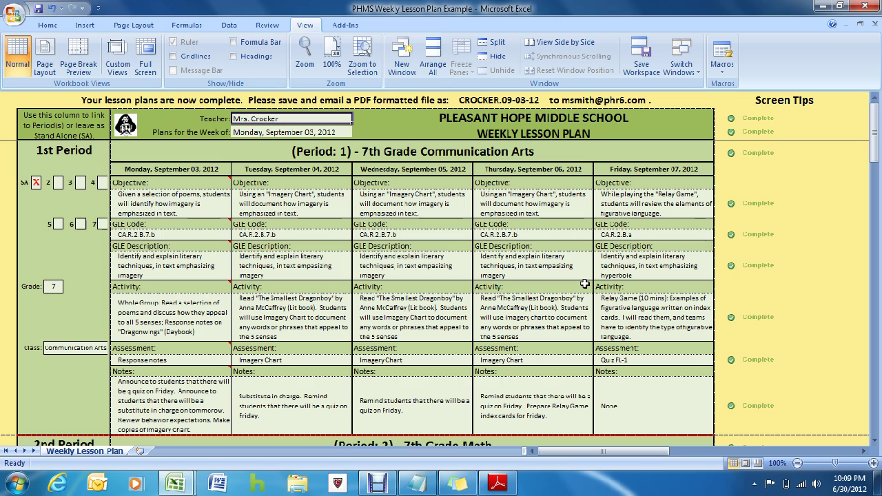
{"action": "left_click", "coordinate": [820, 6]}
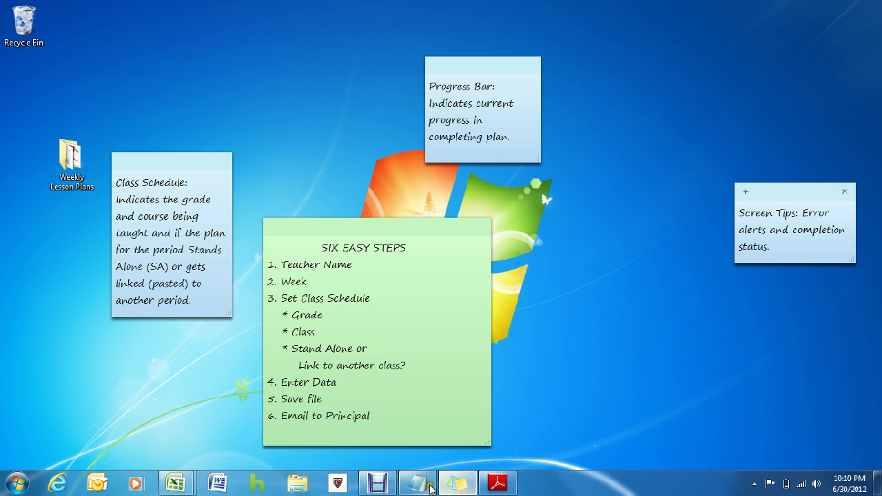
Step: Bring up the lesson plan tutorial outline in Notepad, then launch Outlook 2007
{"action": "left_click", "coordinate": [421, 486]}
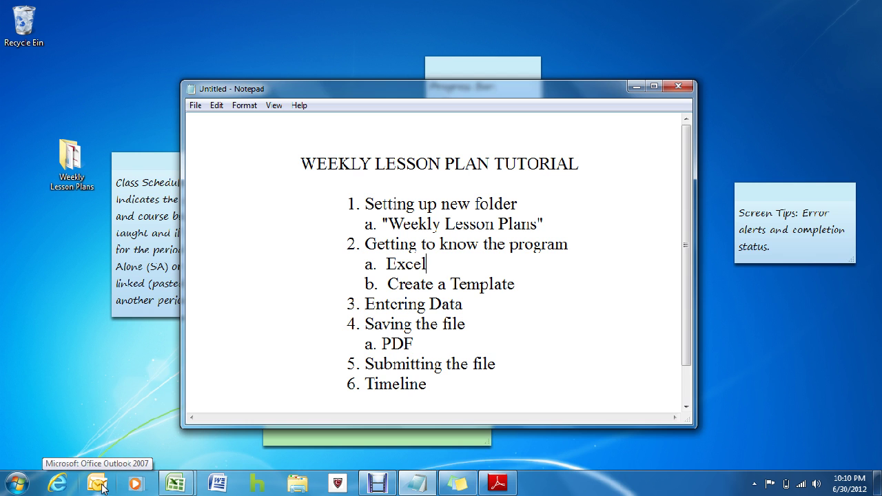
{"action": "left_click", "coordinate": [99, 483]}
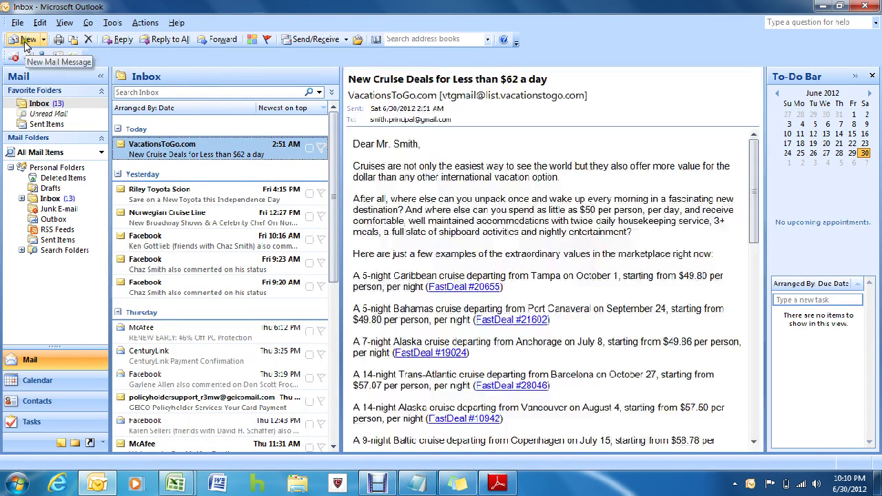
Step: Write a new email to the principal: subject 'Weekly Lesson Plans' plus the teacher's surname, body 'As Requested'
{"action": "left_click", "coordinate": [28, 40]}
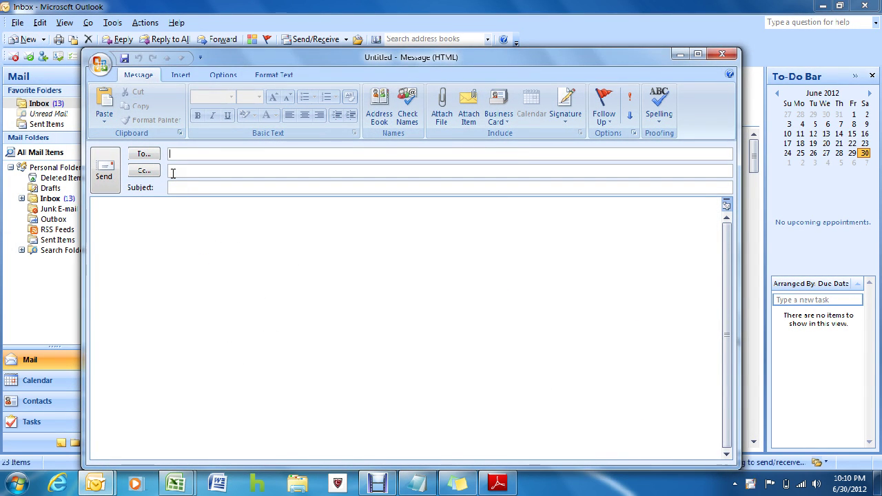
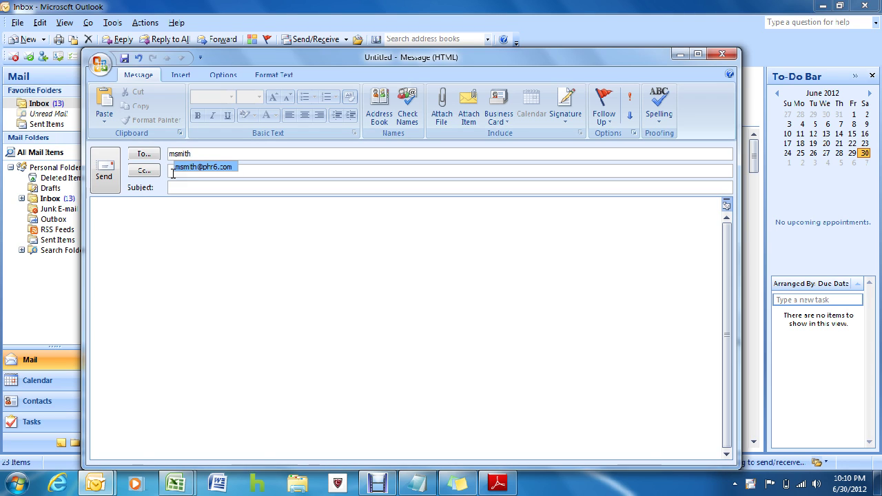
{"action": "key", "text": "Return"}
{"action": "left_click", "coordinate": [170, 187]}
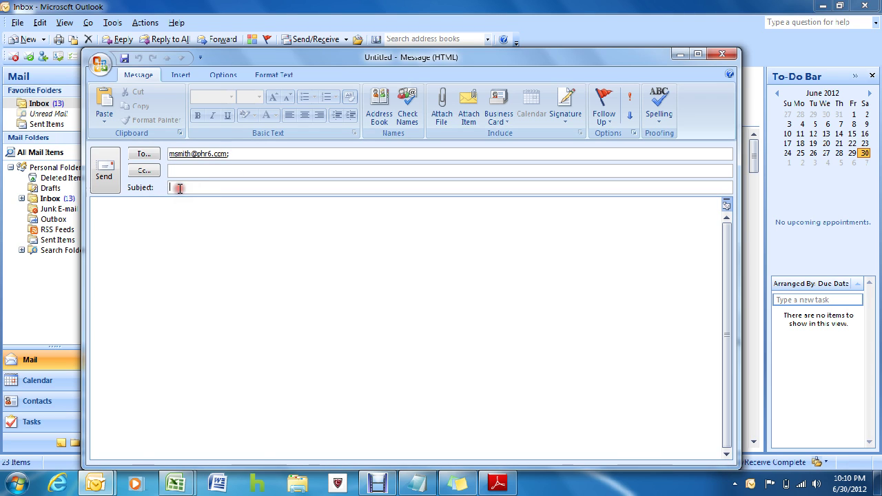
{"action": "type", "text": "We"}
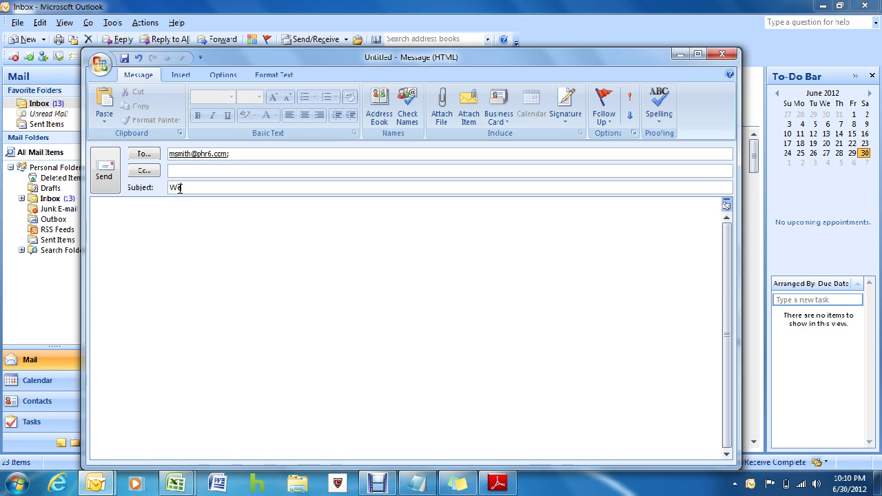
{"action": "type", "text": "ekly Lesson Plans (Cro"}
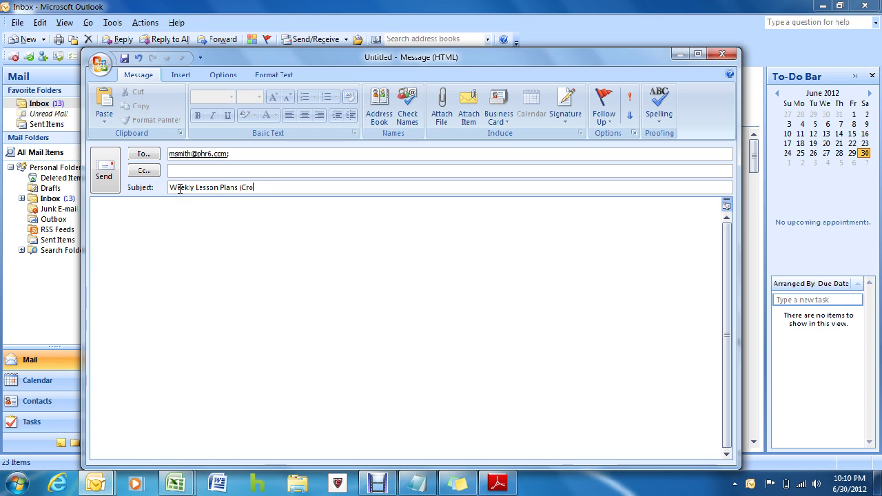
{"action": "type", "text": "cker)"}
{"action": "left_click", "coordinate": [148, 211]}
{"action": "type", "text": "As"}
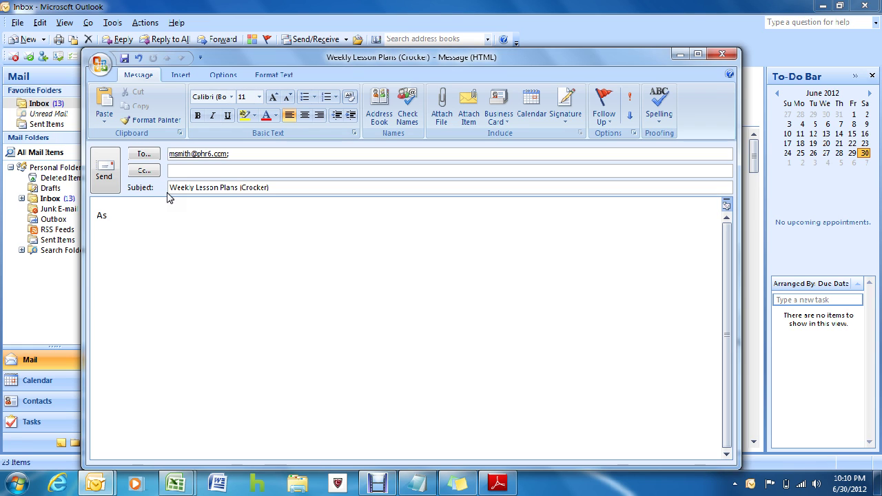
{"action": "type", "text": " Requested."}
{"action": "left_click", "coordinate": [441, 104]}
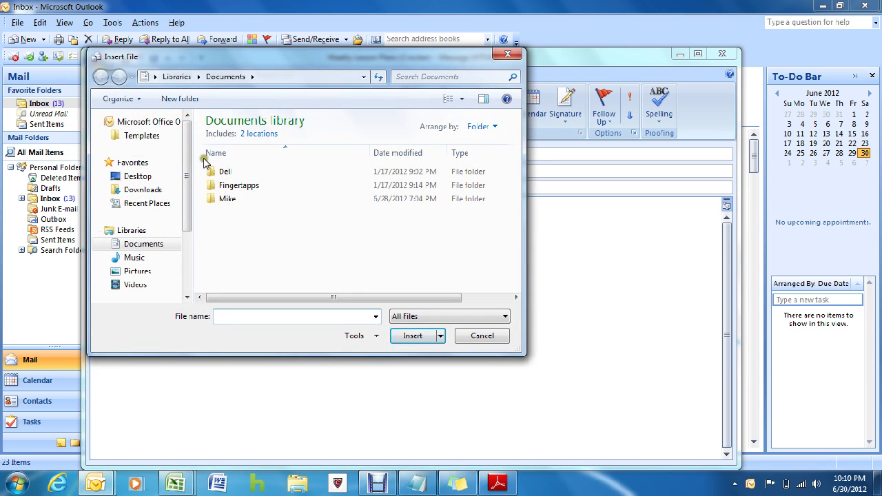
Step: Attach the lesson plan PDF from the Desktop's Weekly Lesson Plans folder
{"action": "left_click", "coordinate": [141, 177]}
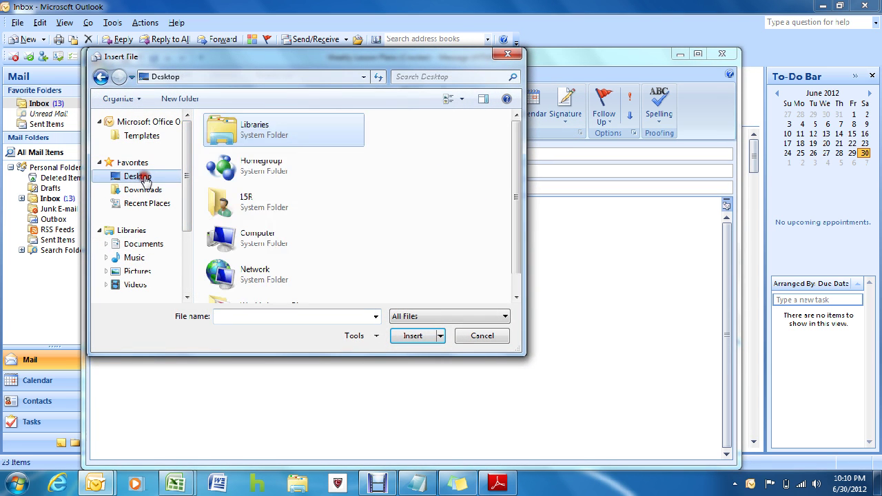
{"action": "left_click_drag", "start_coordinate": [519, 135], "coordinate": [506, 250]}
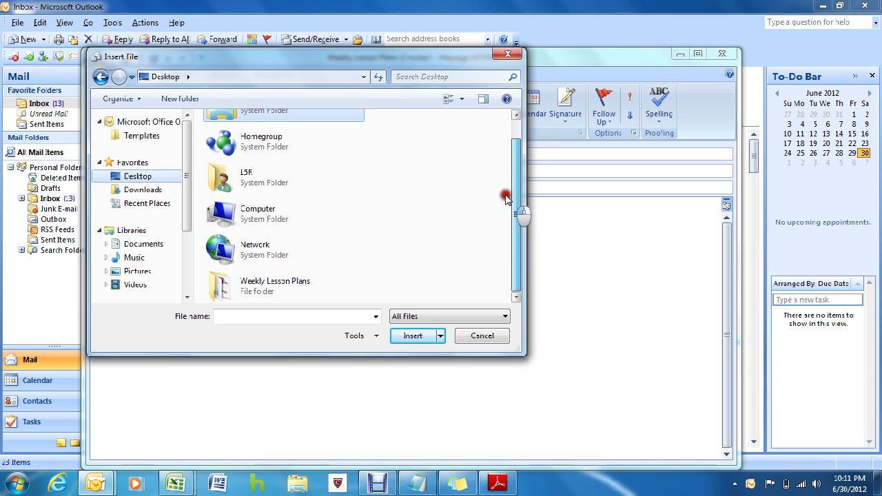
{"action": "double_click", "coordinate": [258, 285]}
{"action": "double_click", "coordinate": [256, 137]}
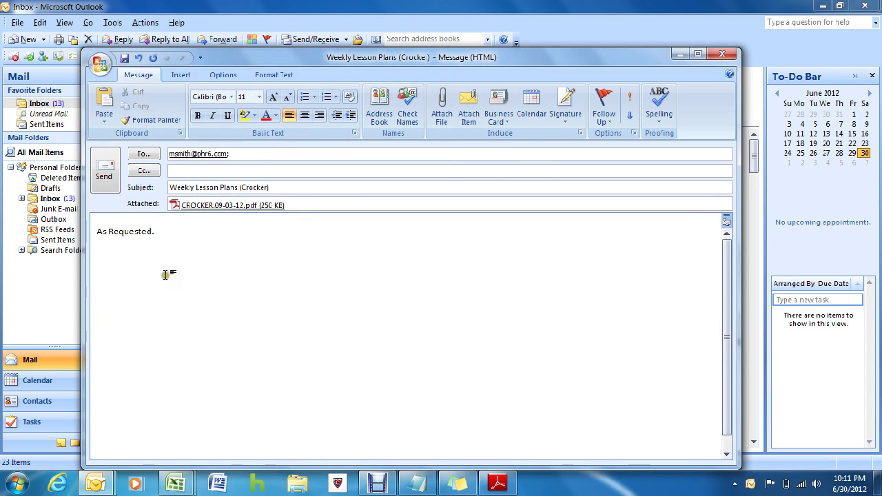
Step: Send the email and minimize Outlook to return to the Notepad outline
{"action": "left_click", "coordinate": [107, 171]}
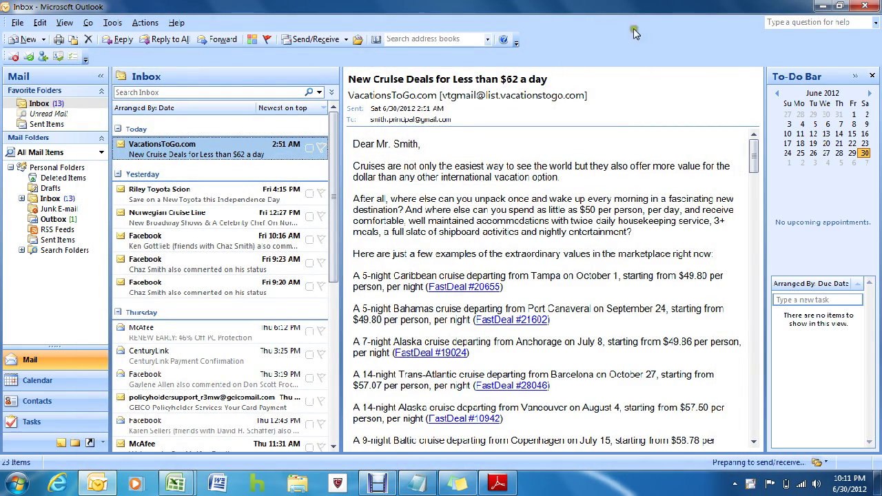
{"action": "left_click", "coordinate": [825, 6]}
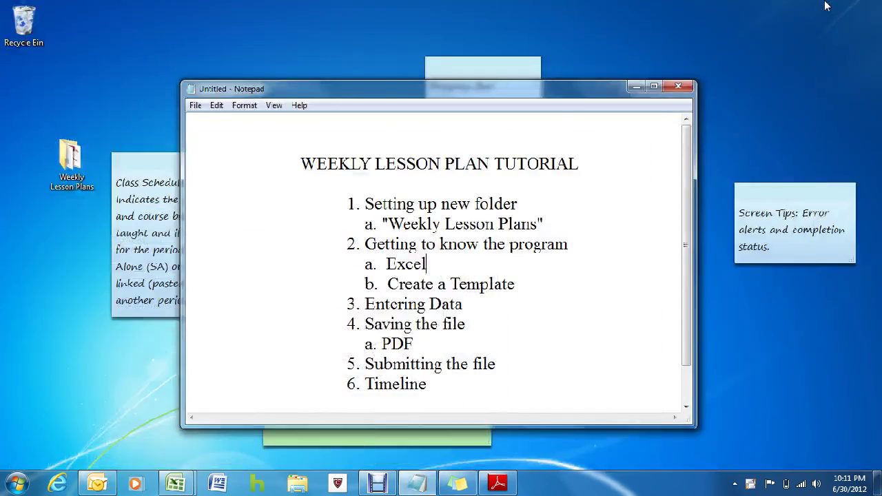
{"action": "left_click_drag", "start_coordinate": [686, 246], "coordinate": [685, 286]}
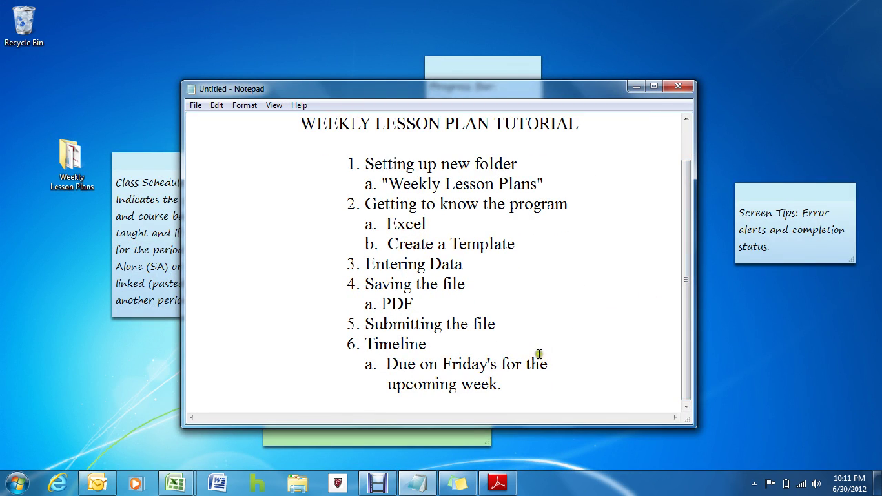